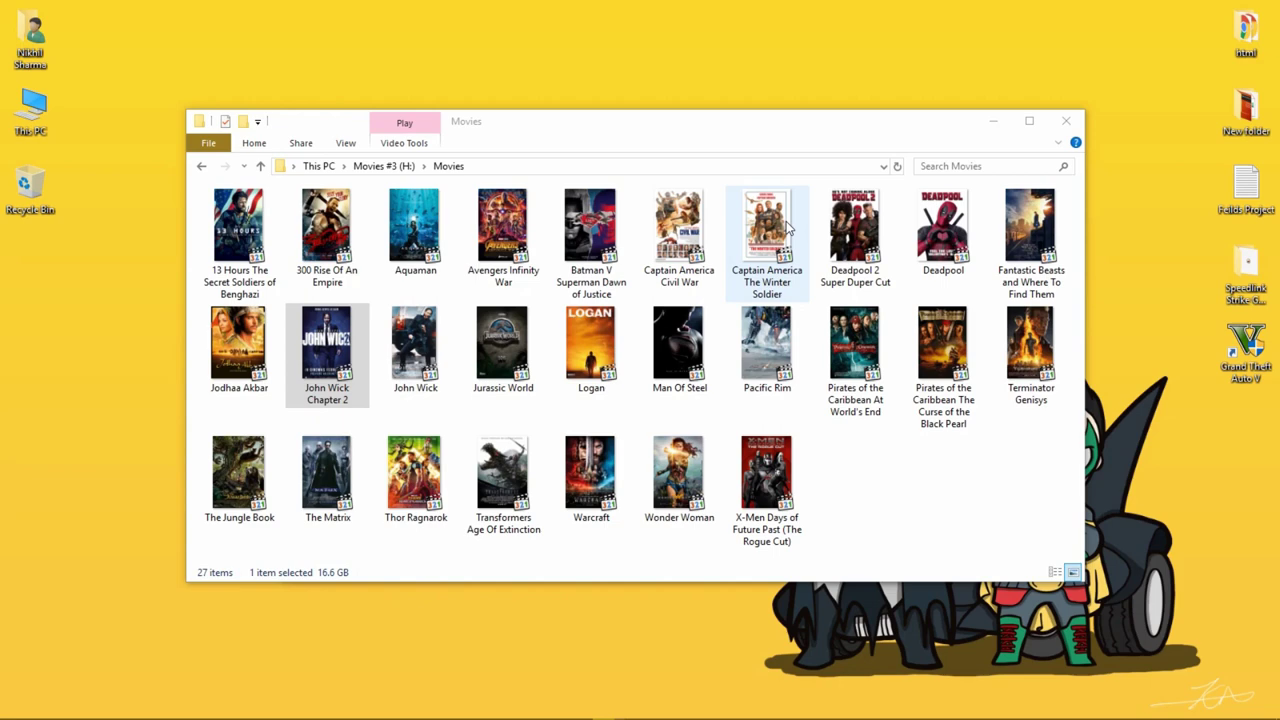
# Step: Close the Movies folder window and the Message Center pop-up, and bring up the paused John Wick Chapter 2 video in the media player
pyautogui.click(1066, 121)
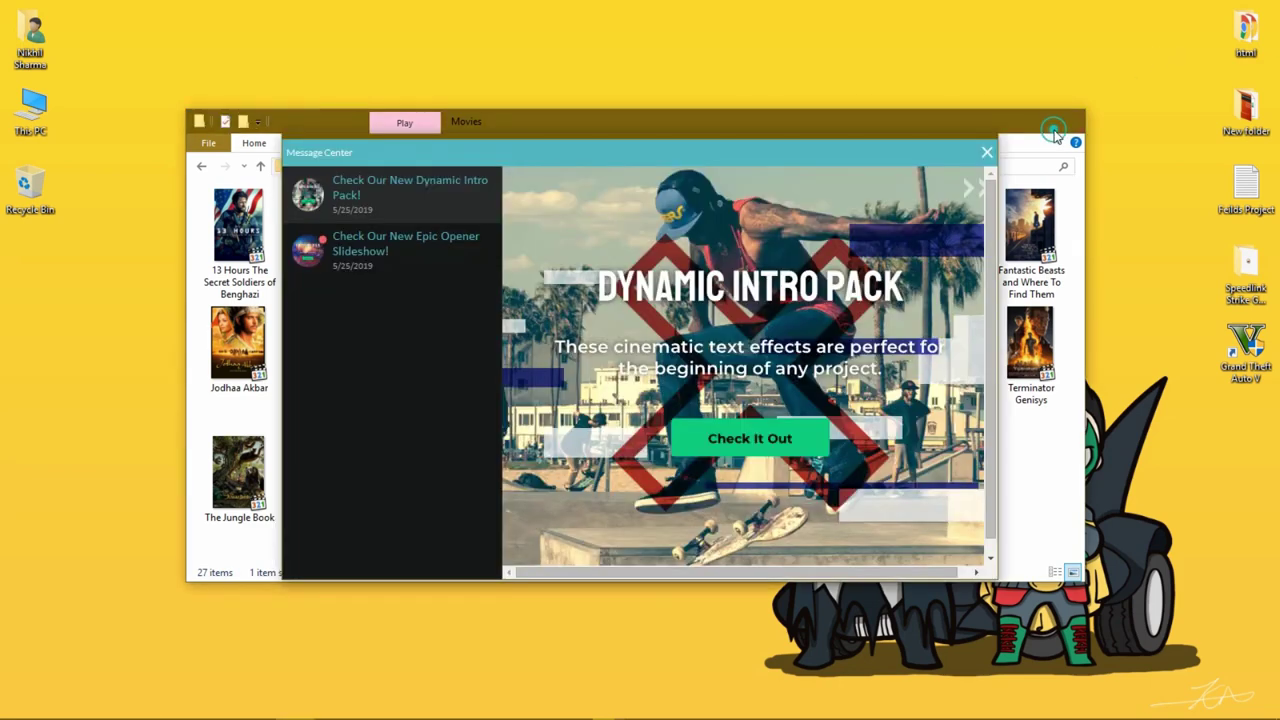
pyautogui.click(986, 152)
pyautogui.click(609, 705)
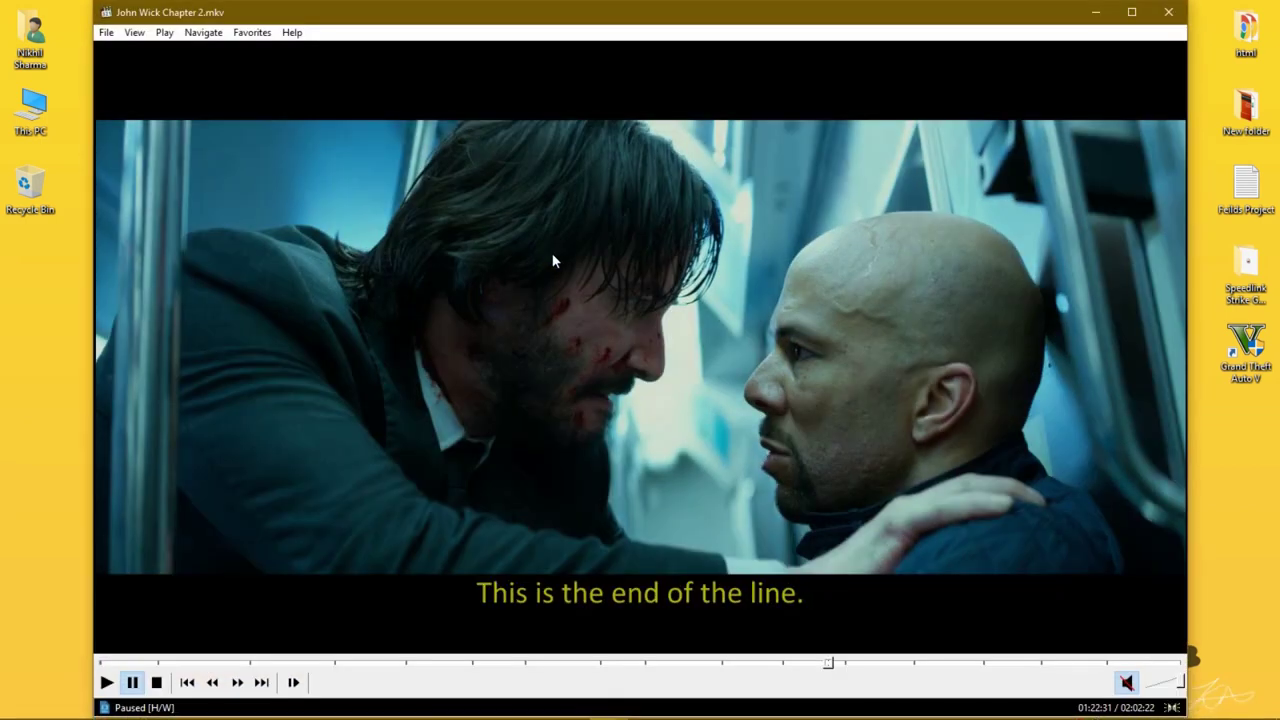
# Step: Check that madVR is the DirectShow Video renderer in the player's playback output options and confirm them
pyautogui.rightClick(553, 261)
pyautogui.click(651, 660)
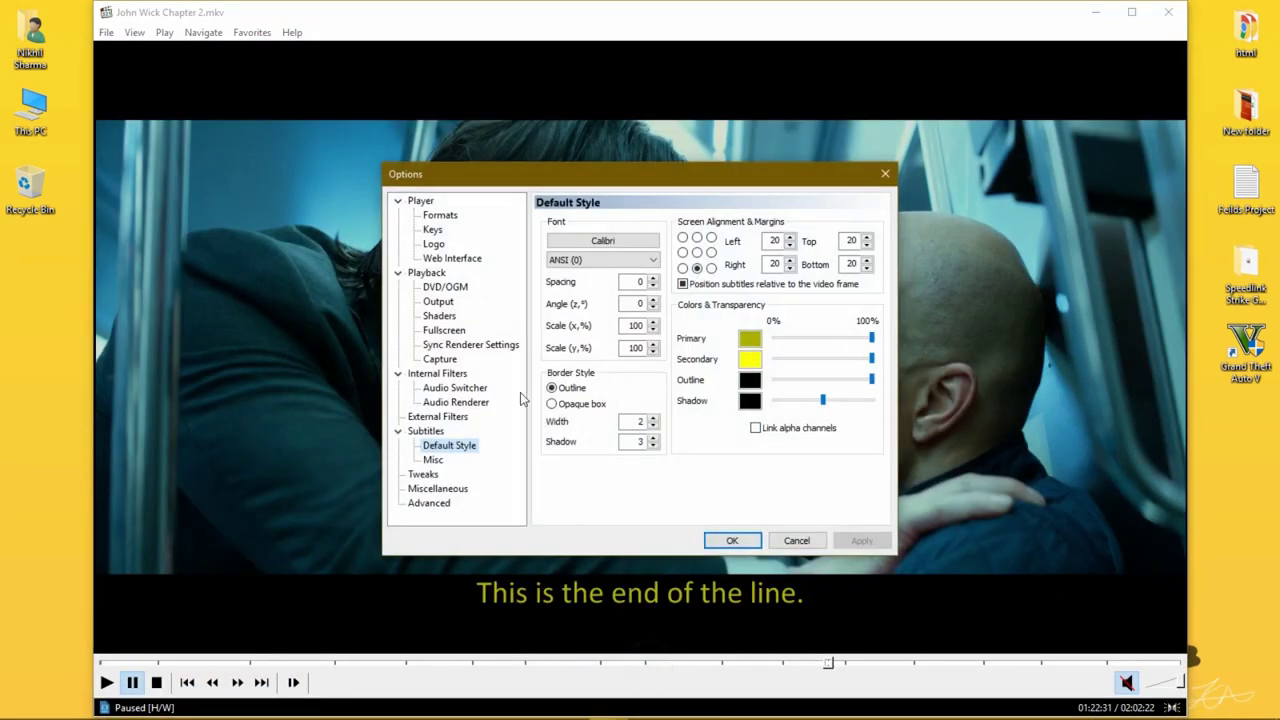
pyautogui.click(428, 274)
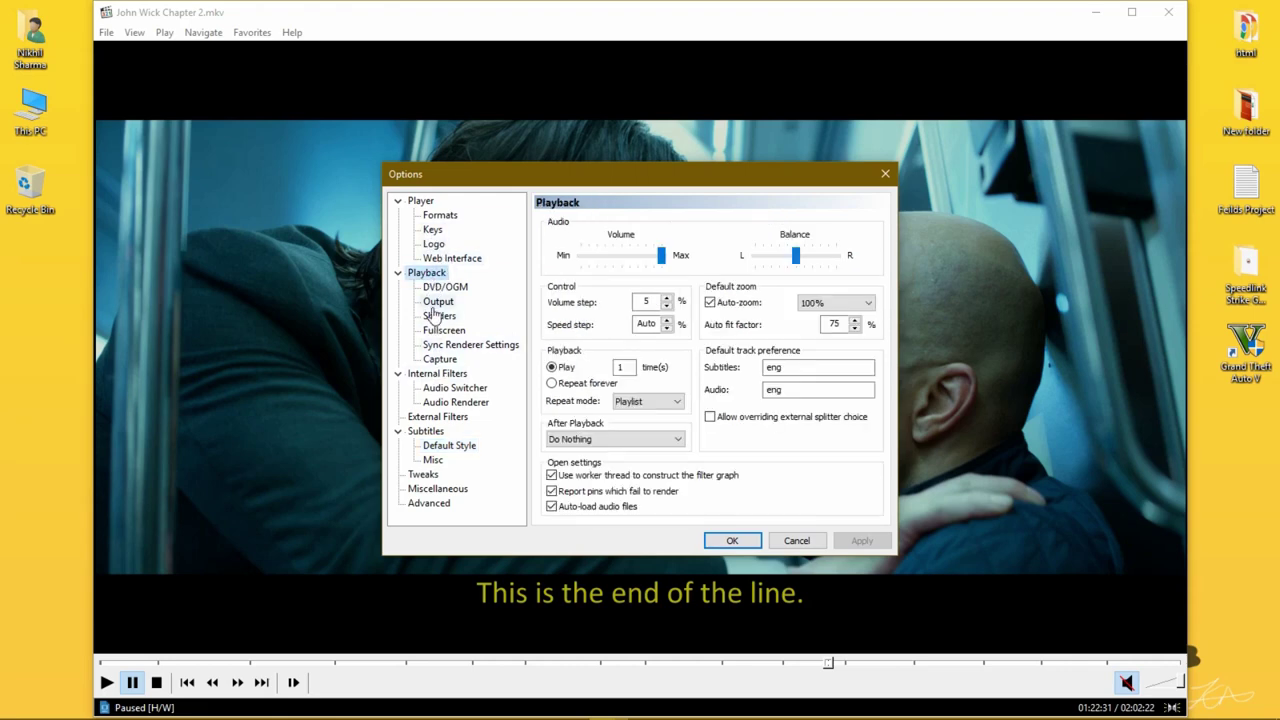
pyautogui.click(437, 301)
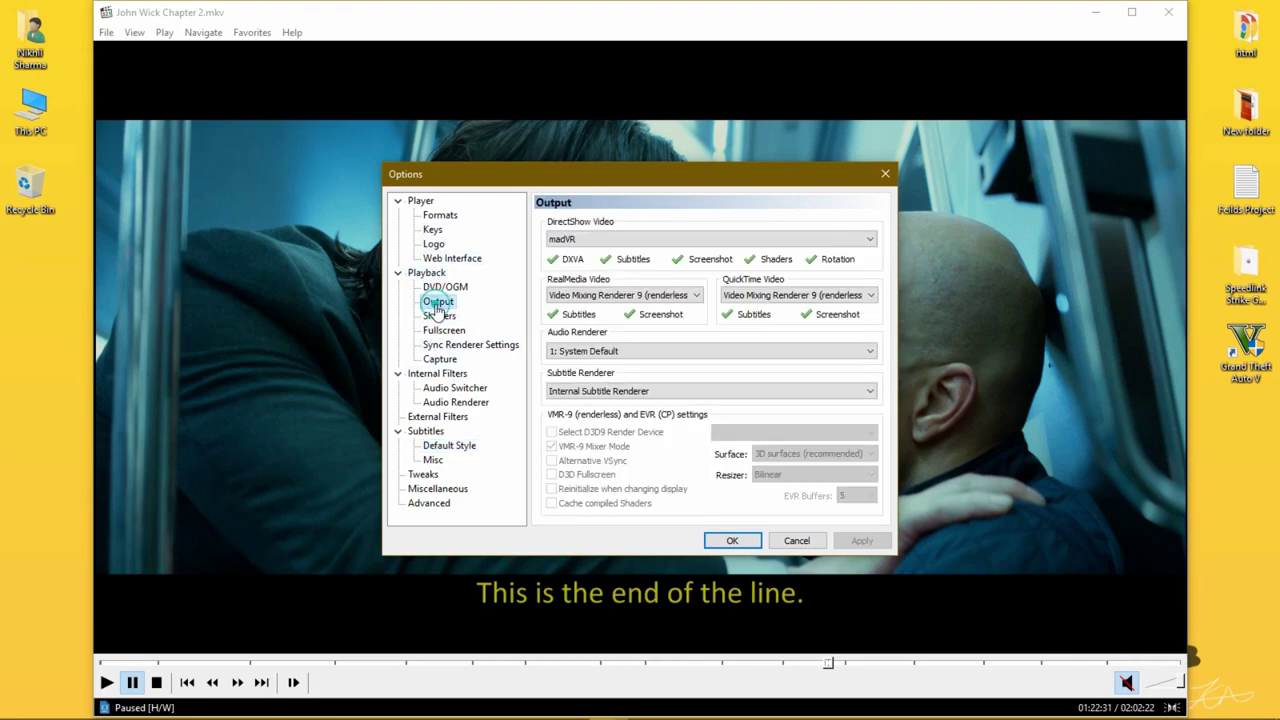
pyautogui.click(588, 240)
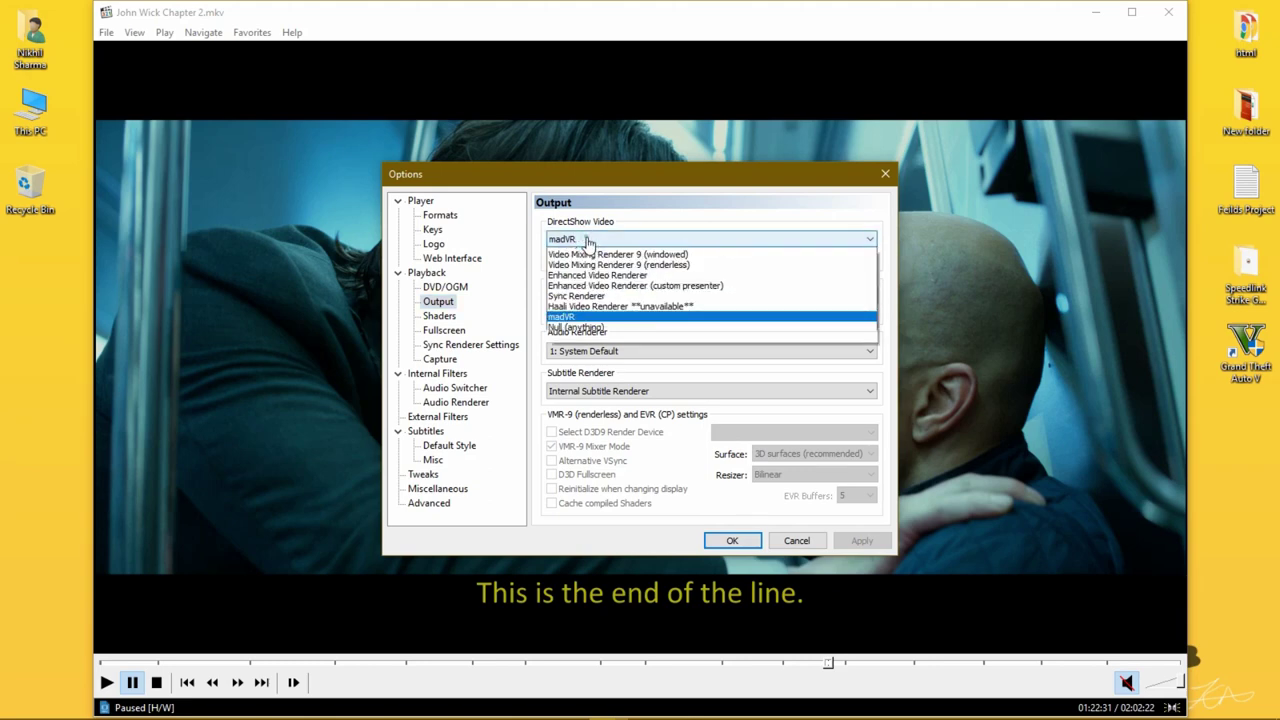
pyautogui.click(742, 541)
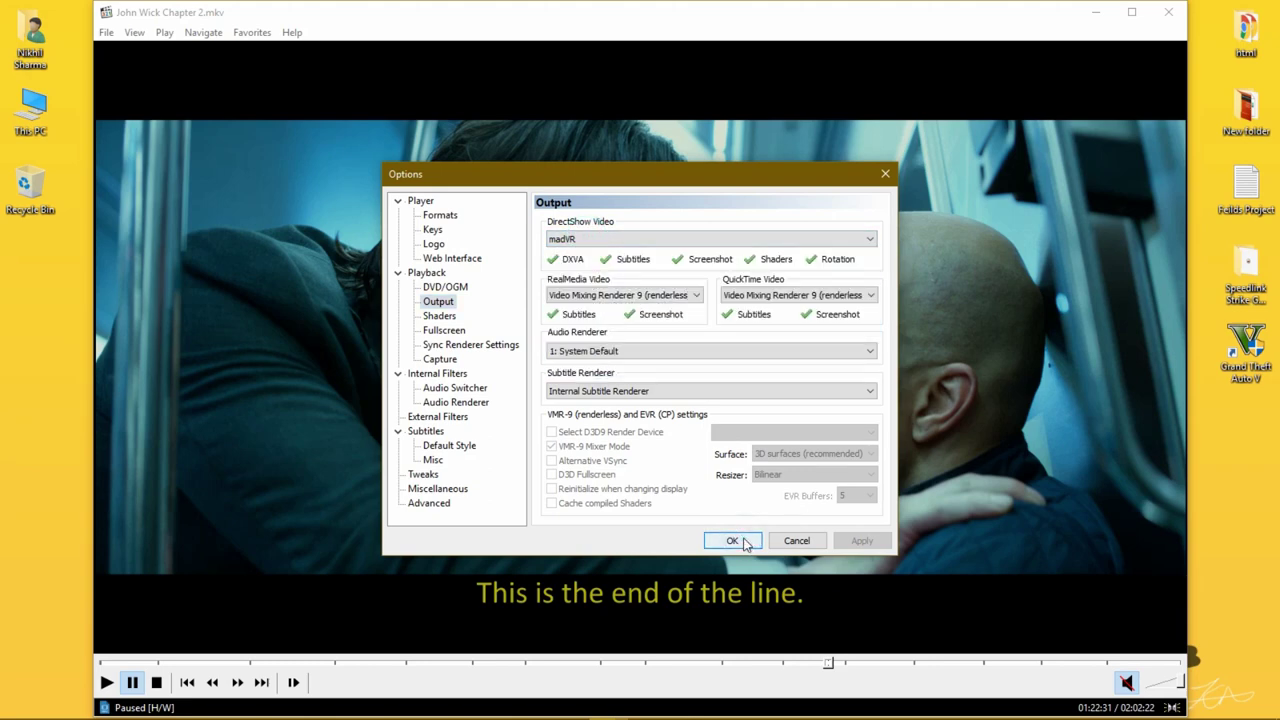
pyautogui.click(744, 542)
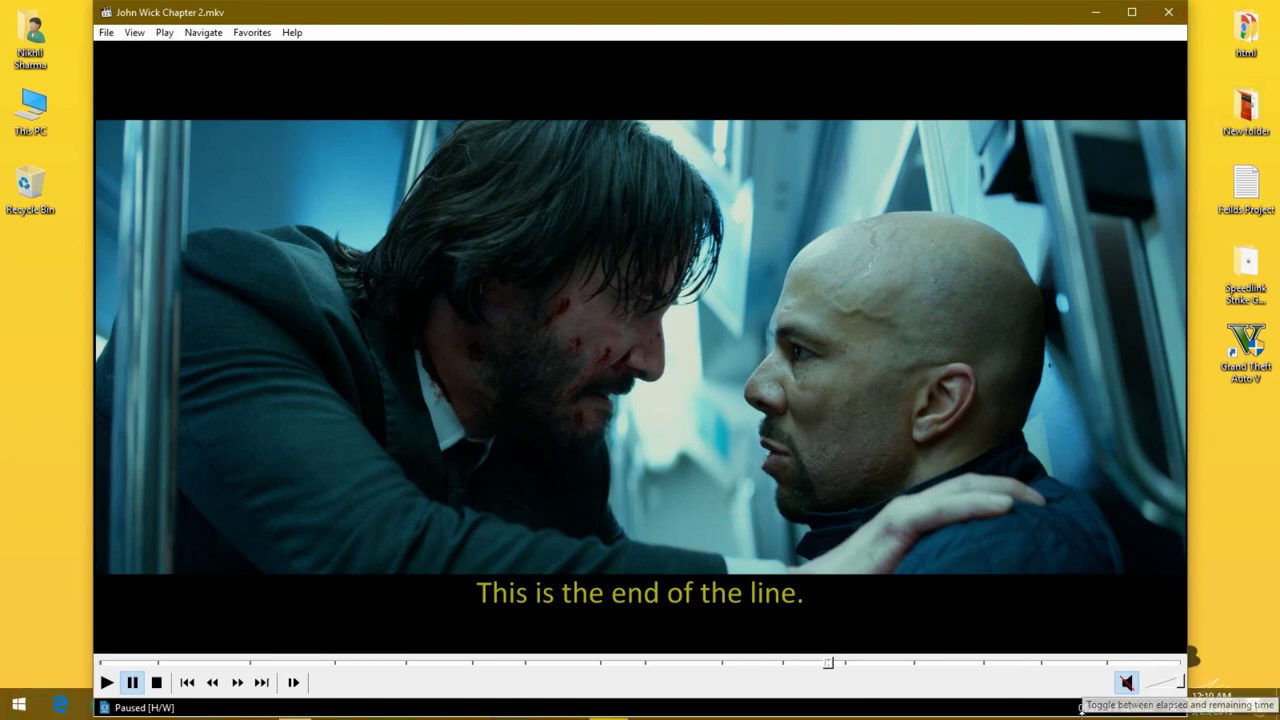
# Step: Close the video player and open the madVR settings with the devices group expanded
pyautogui.click(1168, 12)
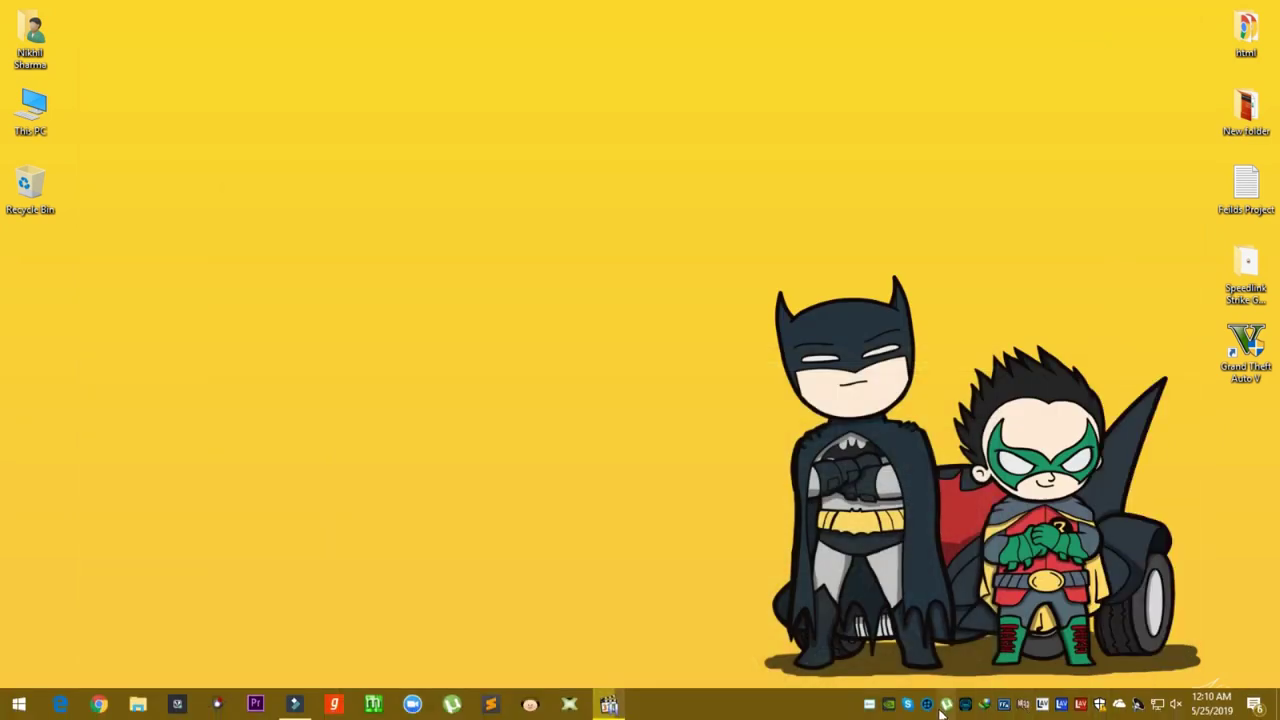
pyautogui.doubleClick(1022, 705)
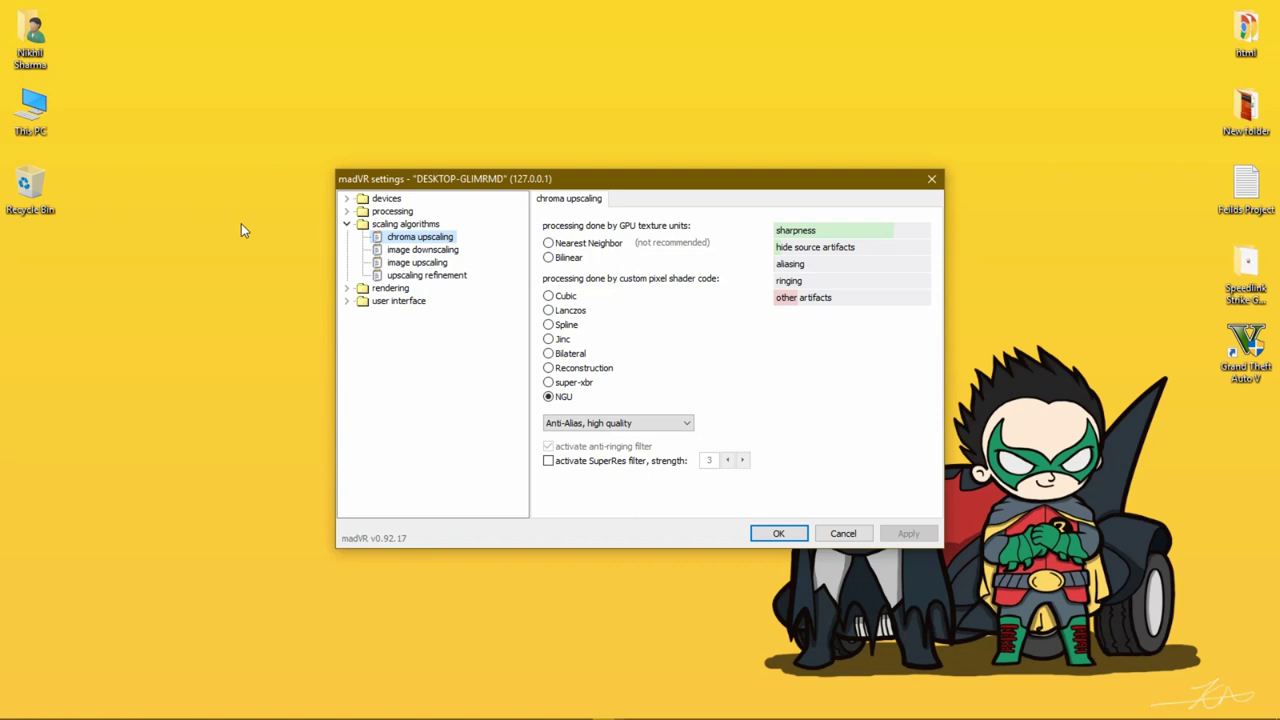
pyautogui.click(347, 224)
pyautogui.click(347, 198)
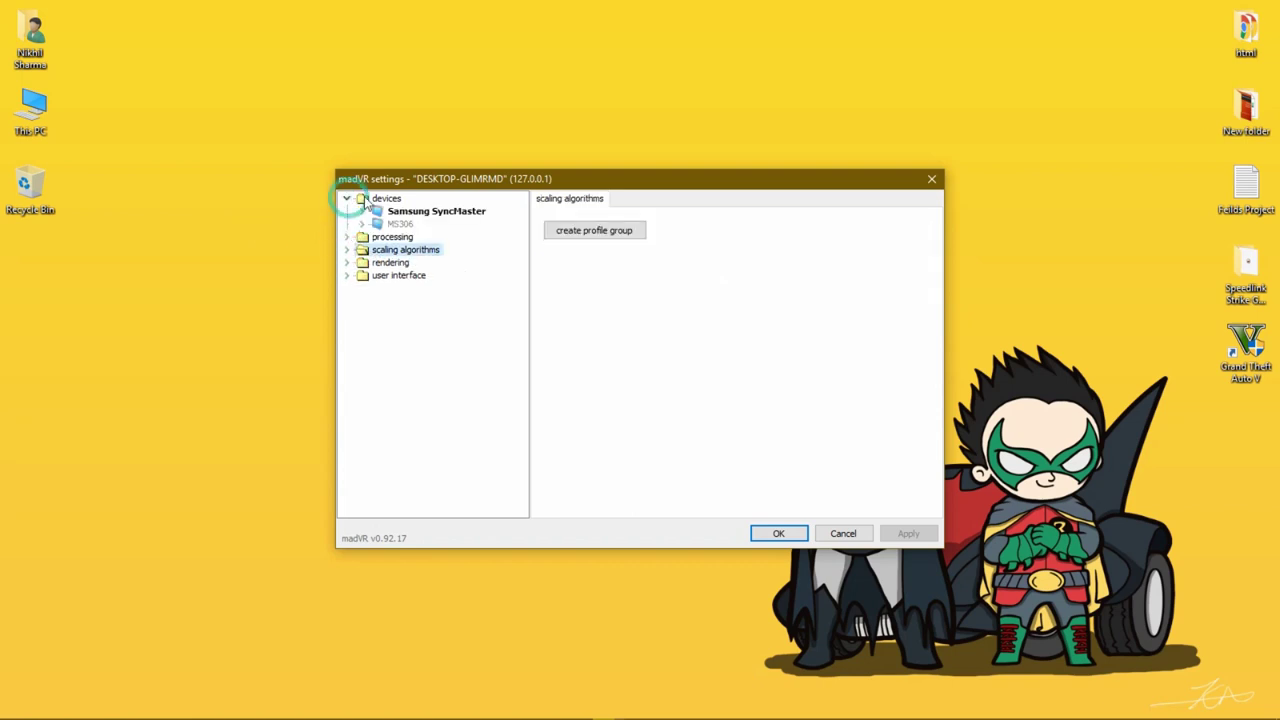
# Step: View the Samsung SyncMaster and MS306 devices, and expand the Samsung SyncMaster's settings
pyautogui.click(416, 214)
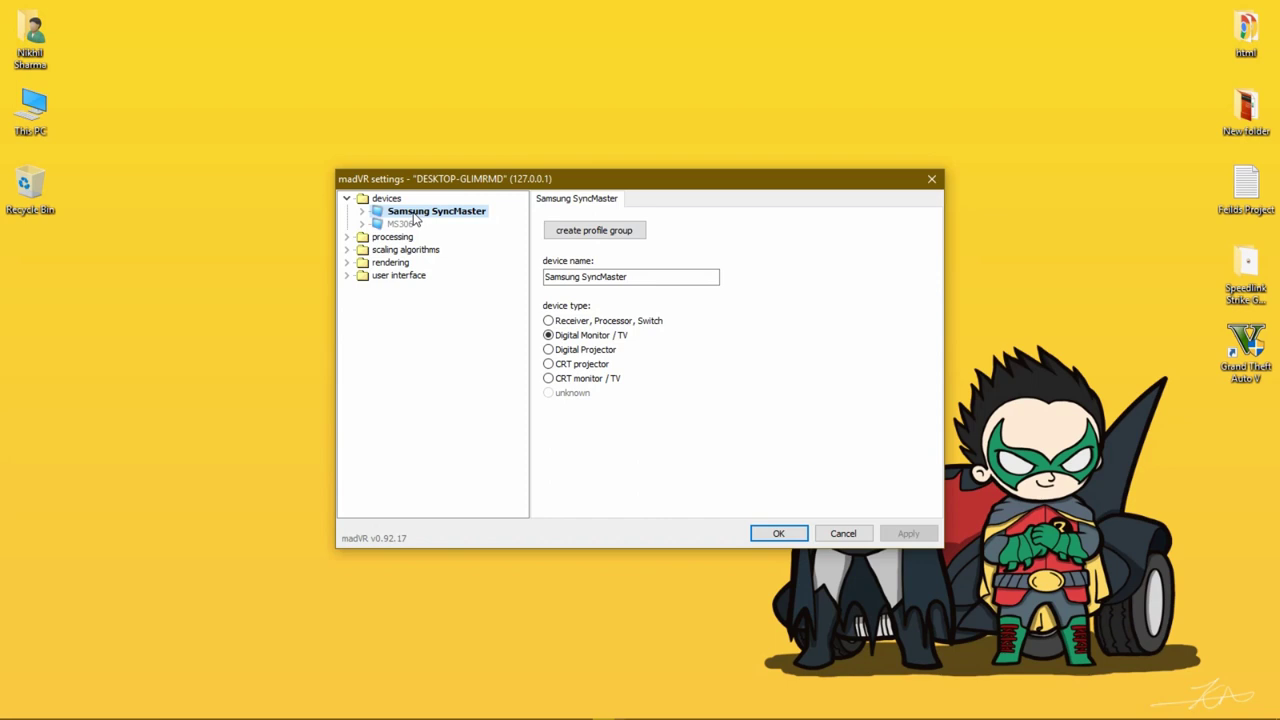
pyautogui.click(399, 224)
pyautogui.click(424, 214)
pyautogui.doubleClick(405, 214)
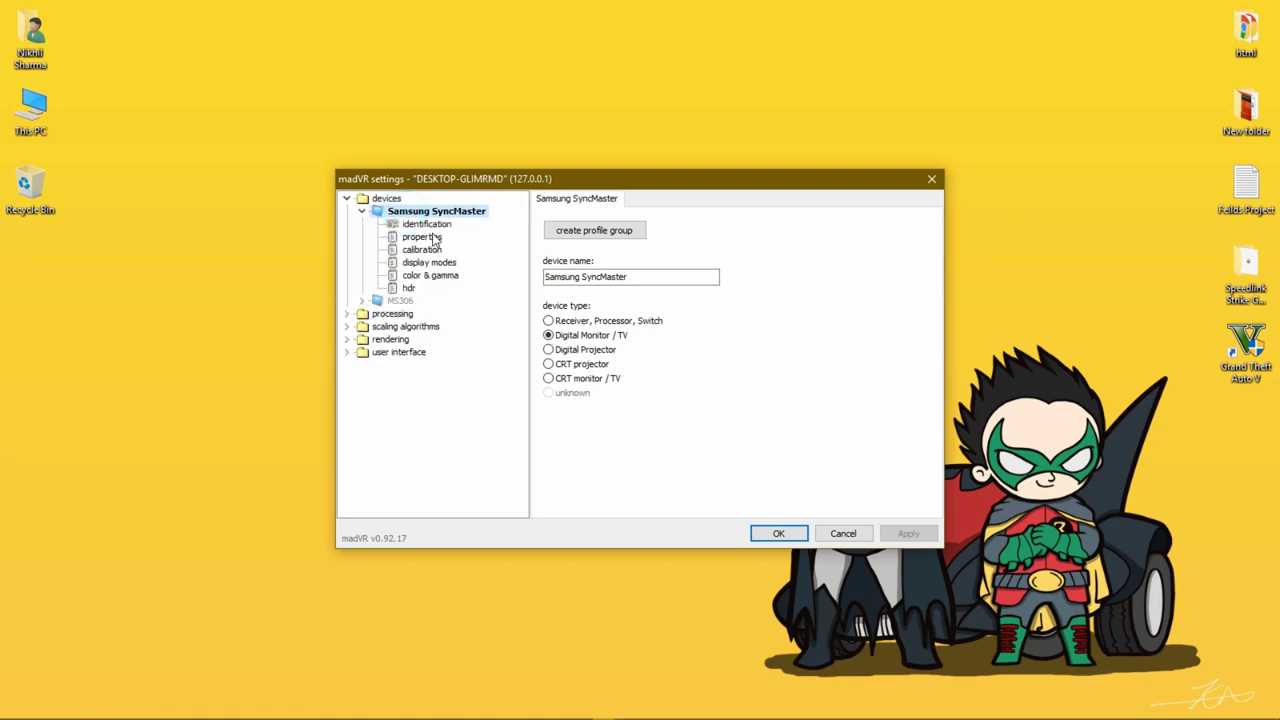
# Step: Review the native display bitdepth choices in the Samsung SyncMaster's properties, keeping 10 bit (or higher)
pyautogui.click(434, 237)
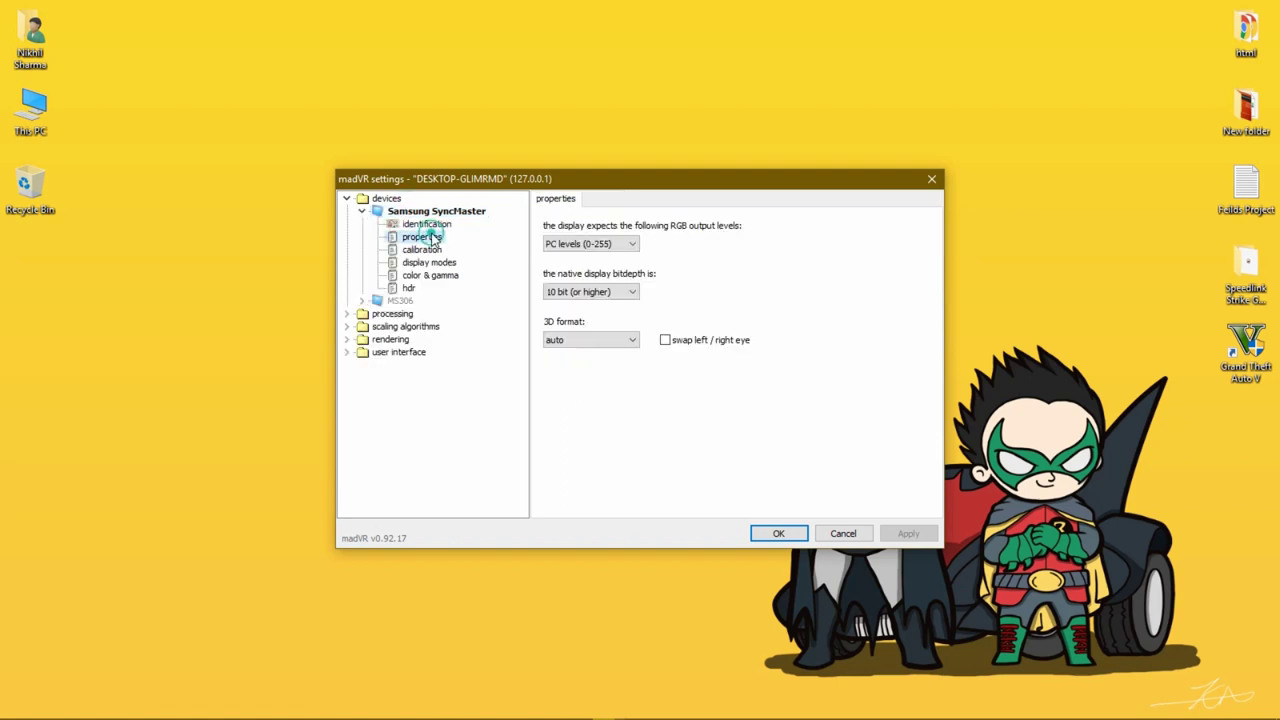
pyautogui.click(609, 292)
pyautogui.click(679, 393)
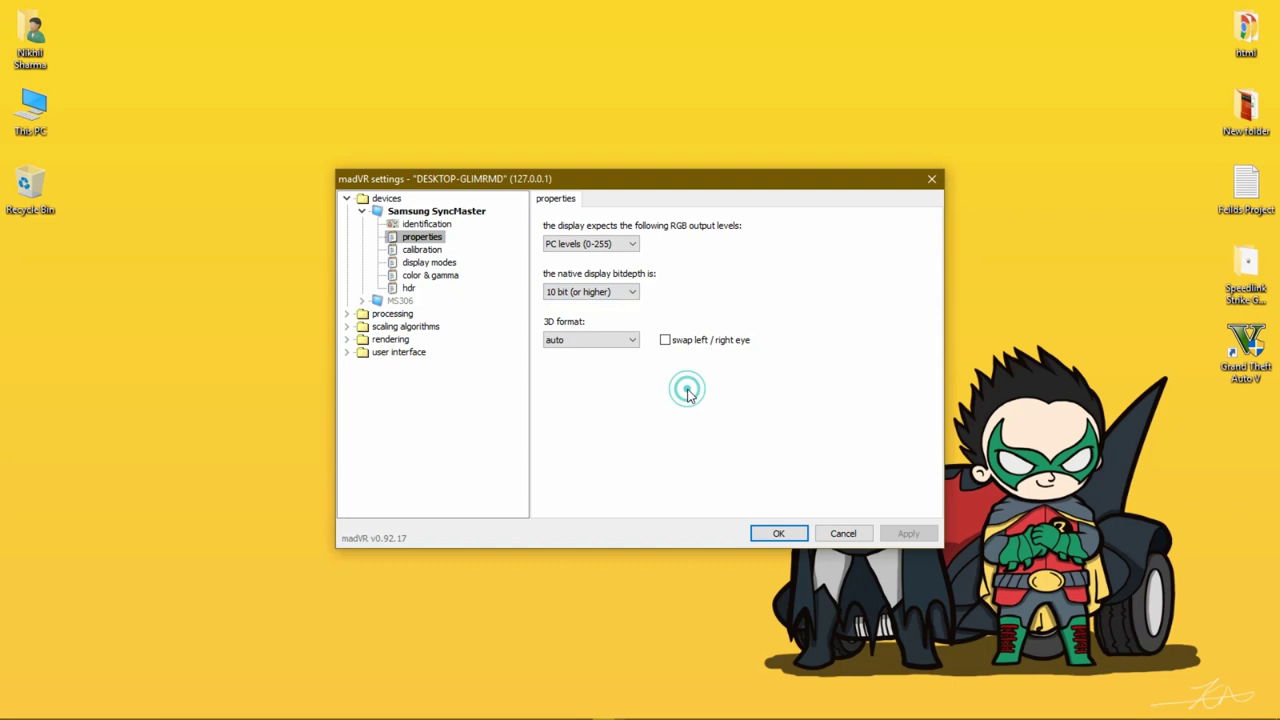
pyautogui.click(605, 291)
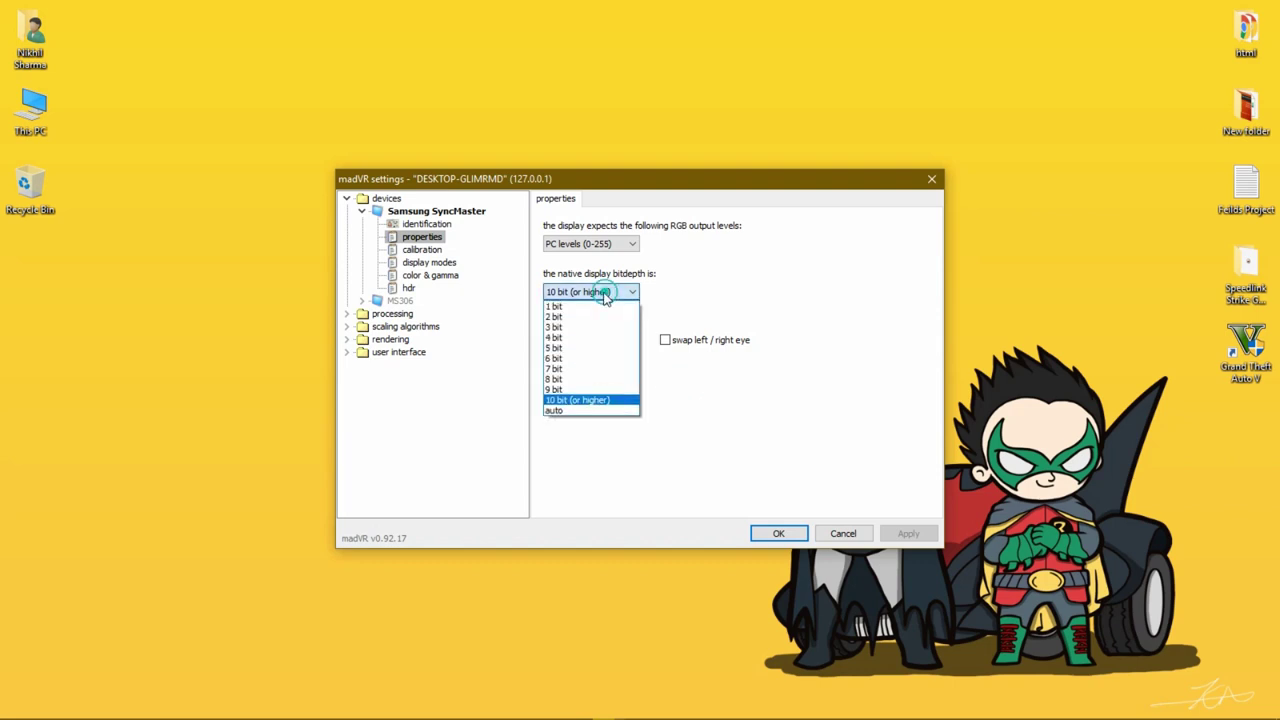
pyautogui.click(741, 421)
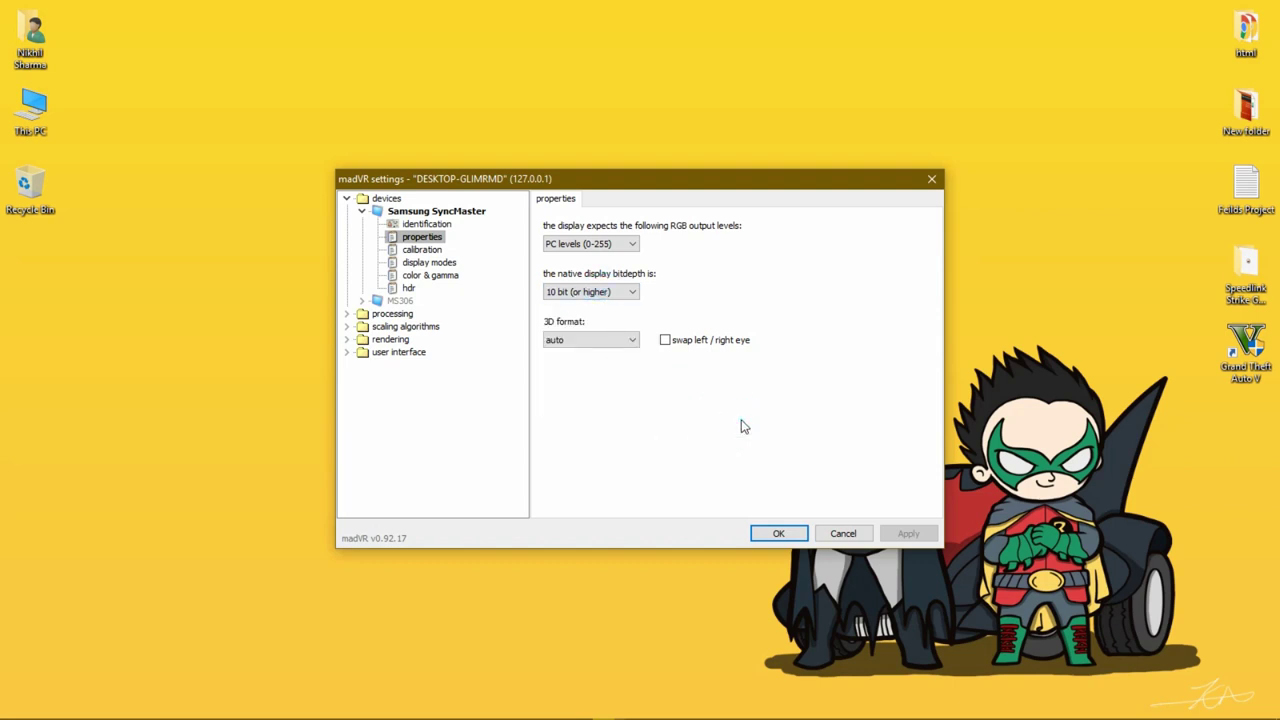
# Step: Try 1080p24 and 1080p23 as display modes madVR may switch to for the Samsung SyncMaster, and clear the list
pyautogui.click(418, 264)
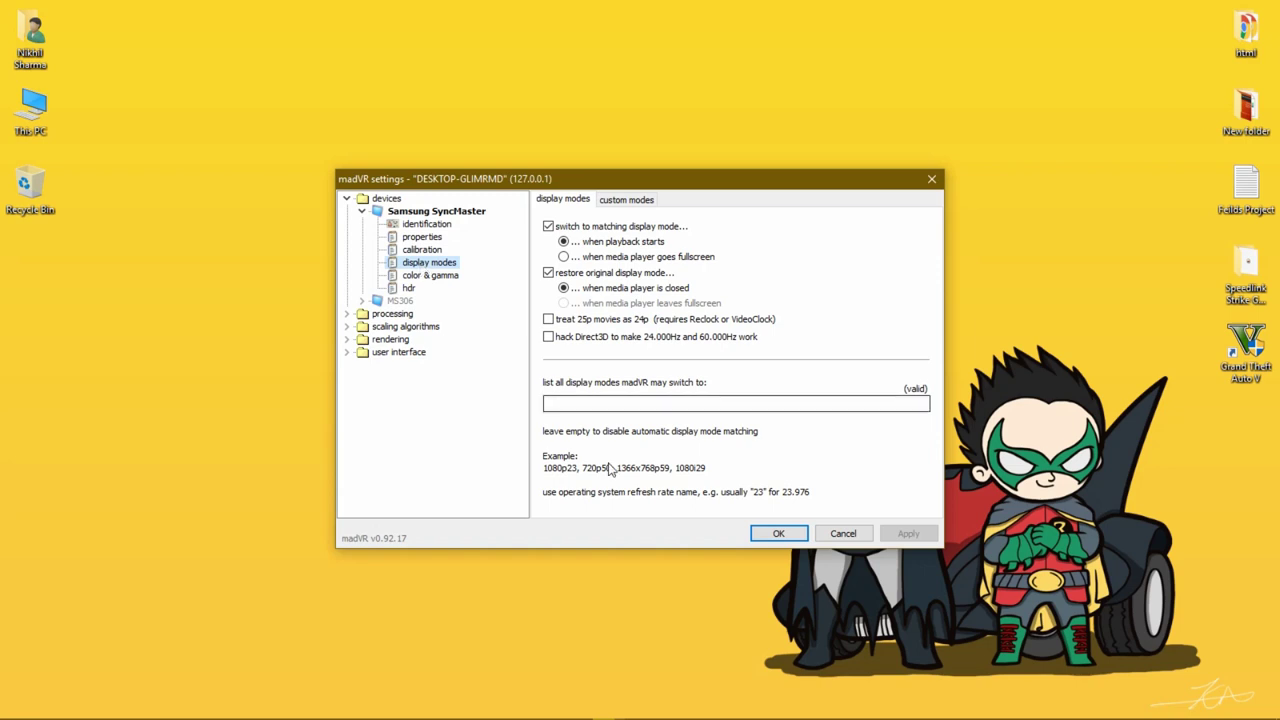
pyautogui.click(632, 399)
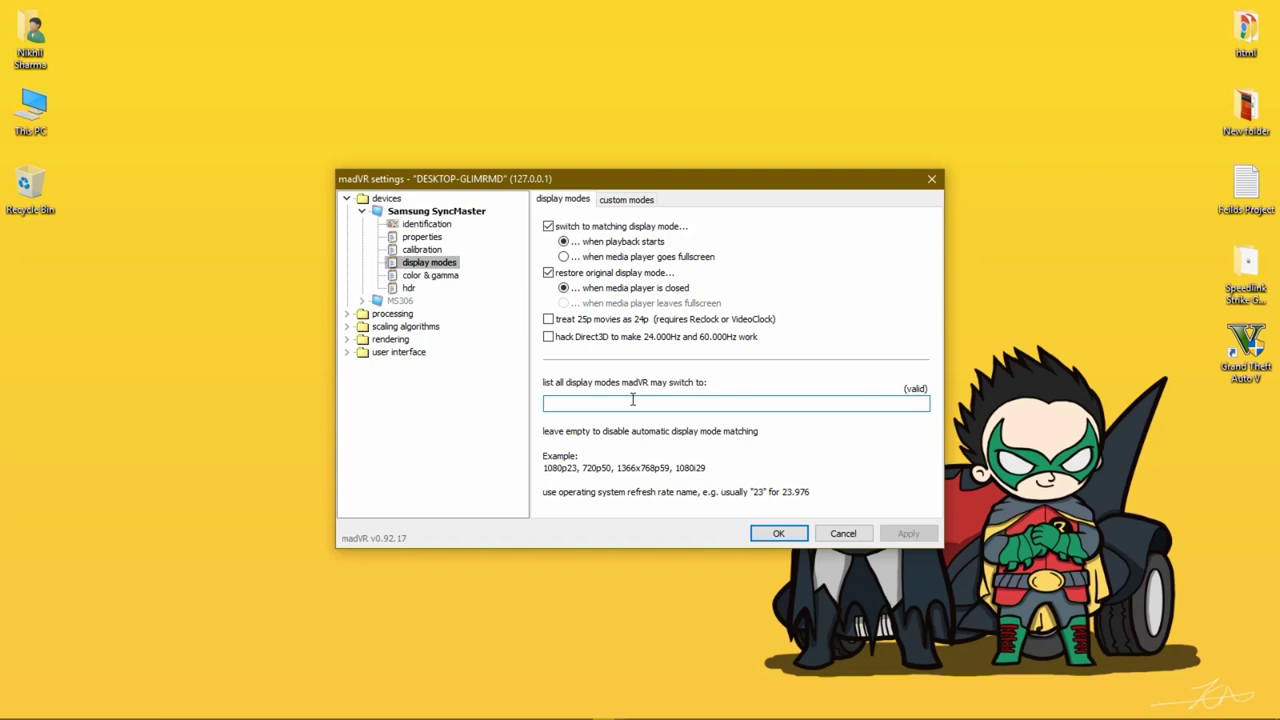
pyautogui.write('1080p24')
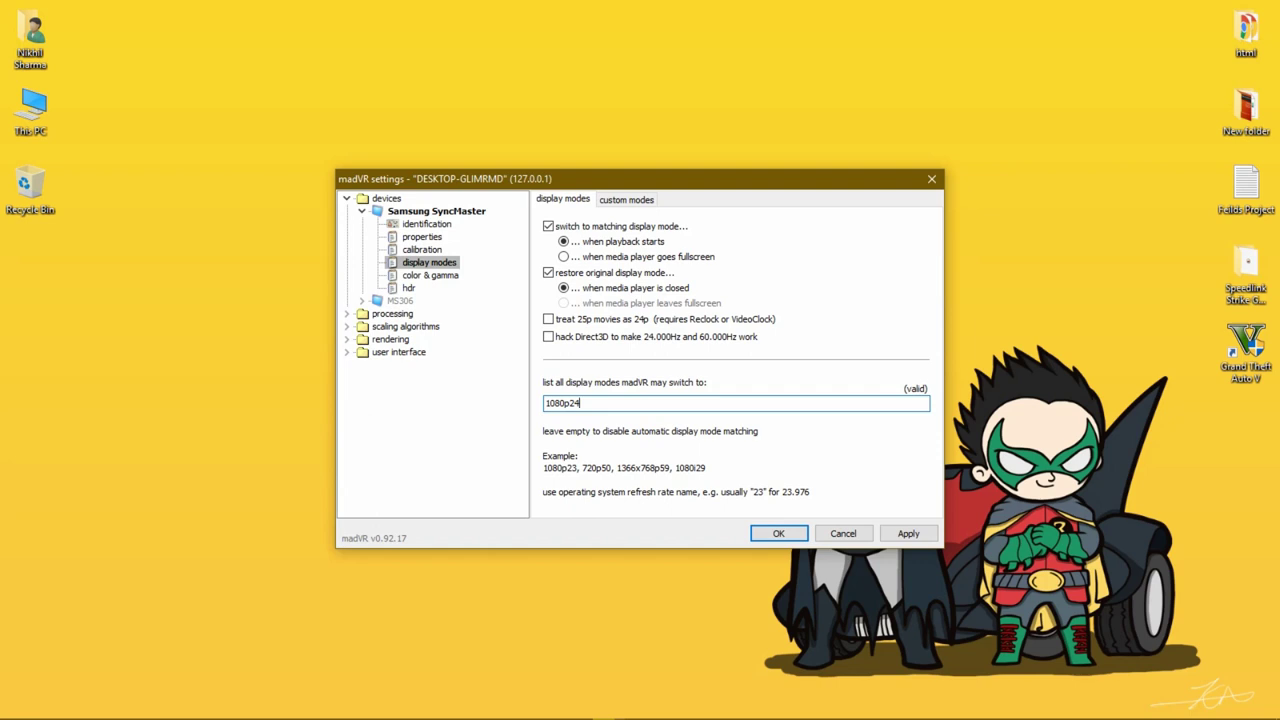
pyautogui.press('BackSpace')
pyautogui.write('3')
pyautogui.press('BackSpace')
pyautogui.write('3')
pyautogui.moveTo(618, 402); pyautogui.dragTo(538, 403)
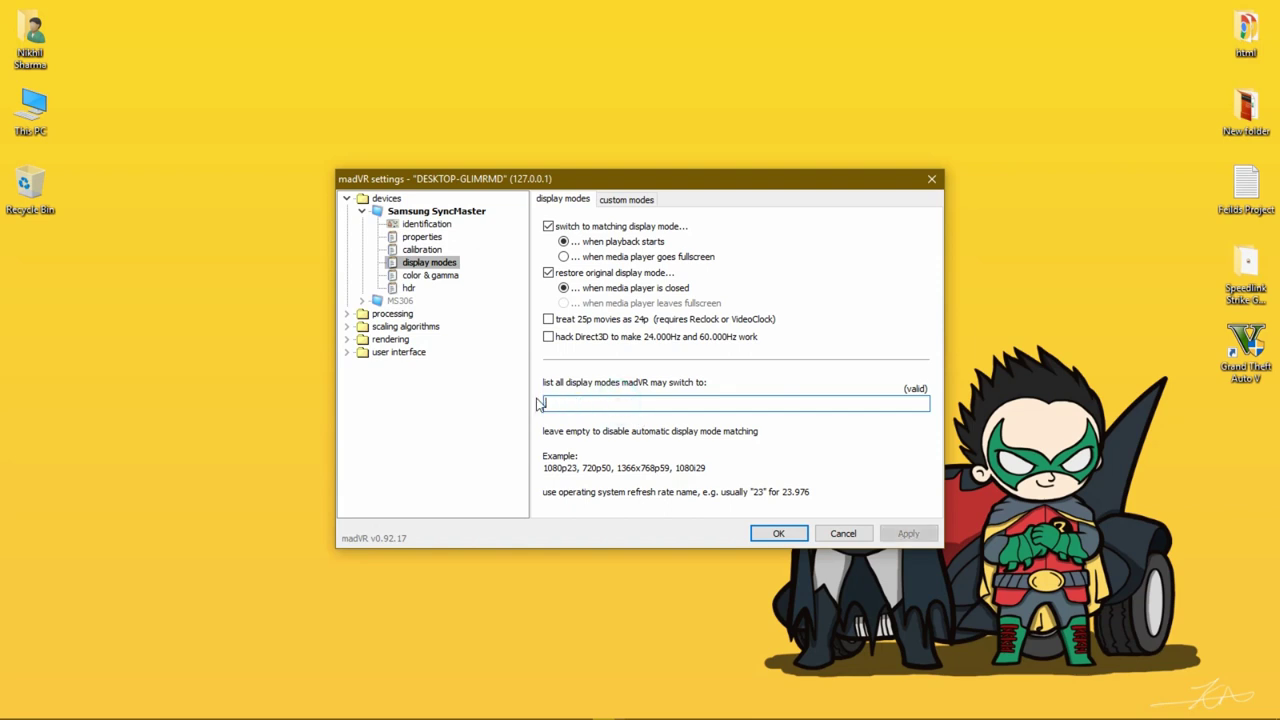
# Step: Try passing HDR through to the Samsung SyncMaster and restore the option that lets madVR decide
pyautogui.click(408, 287)
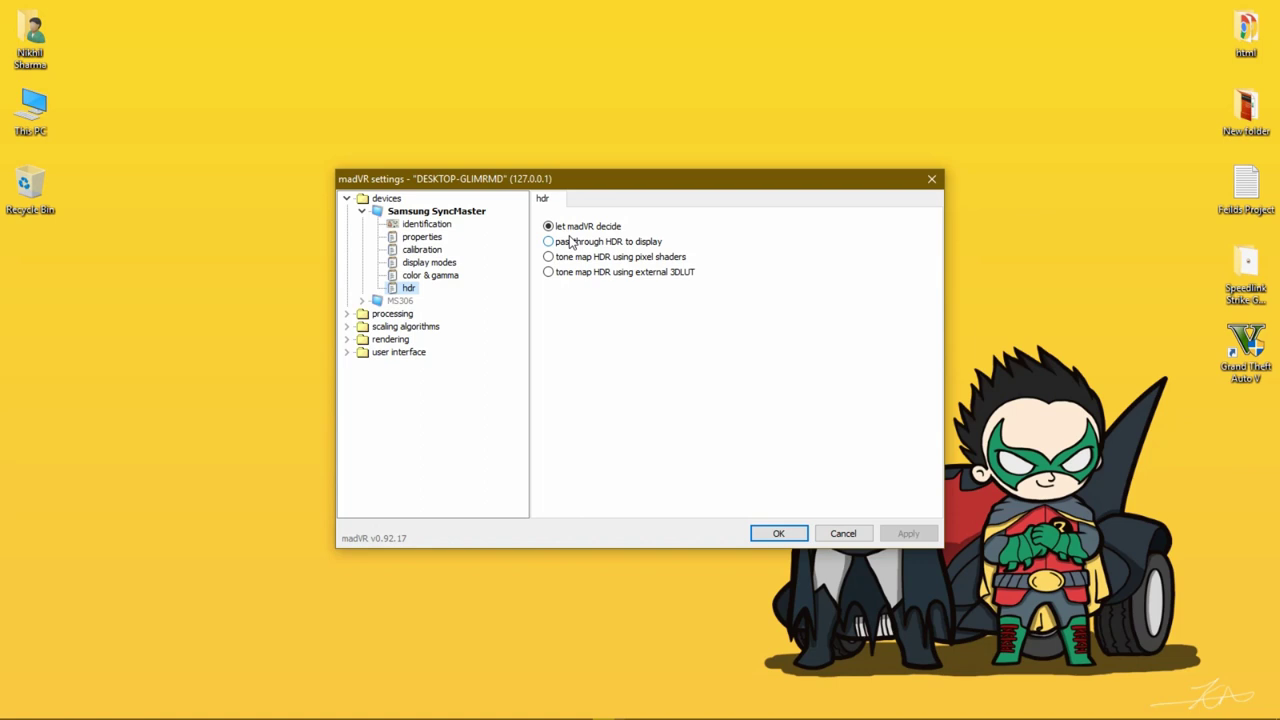
pyautogui.click(570, 243)
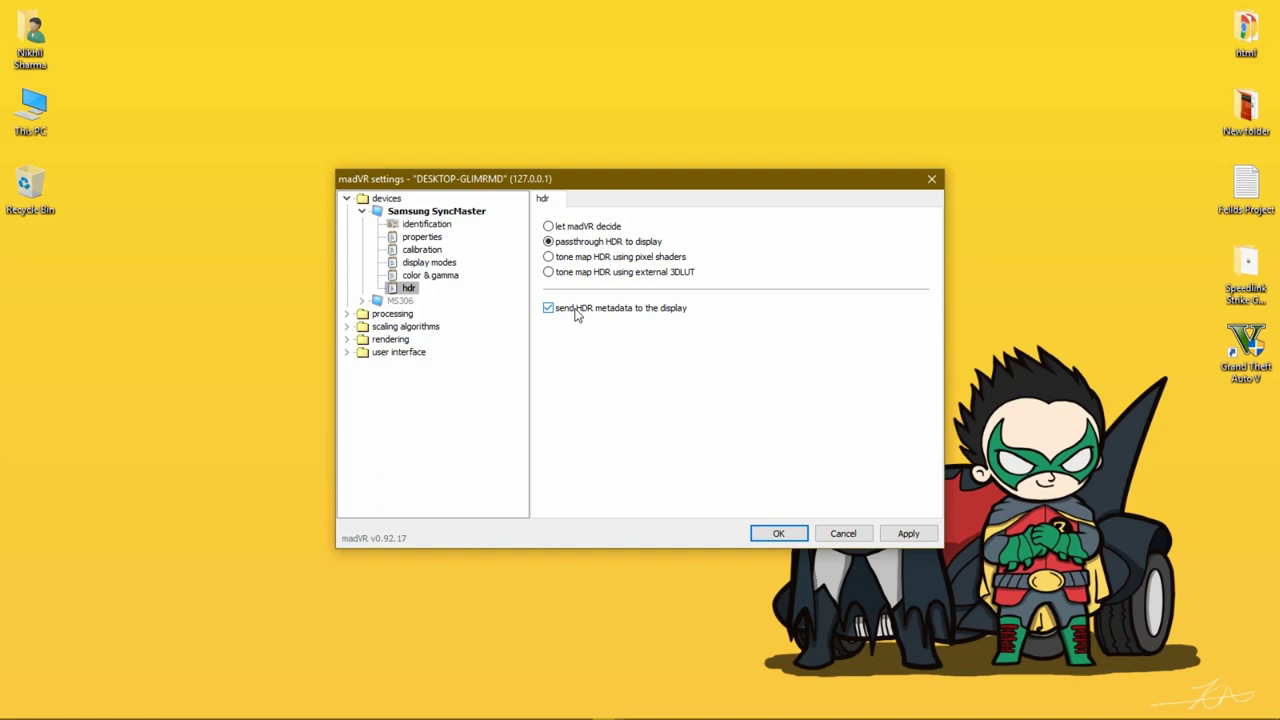
pyautogui.click(575, 229)
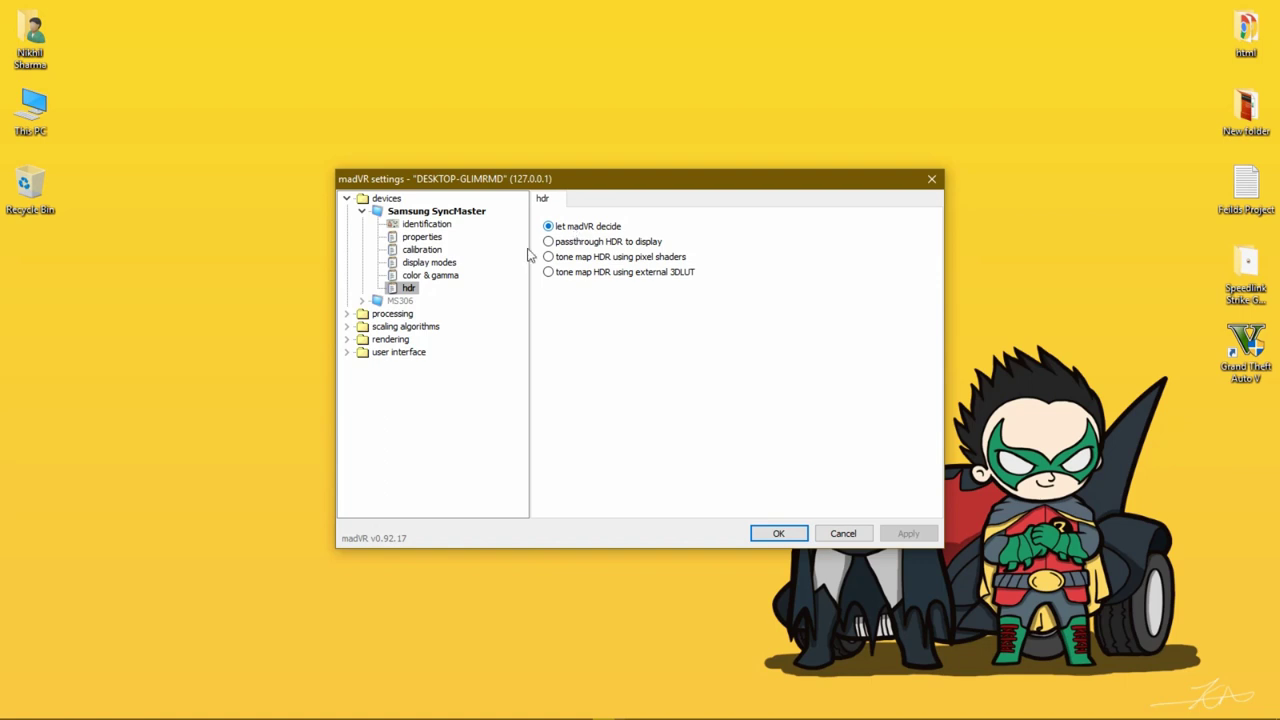
# Step: Review the deinterlacing, artifact removal, image enhancements and zoom control settings of the processing group
pyautogui.click(346, 313)
pyautogui.click(392, 314)
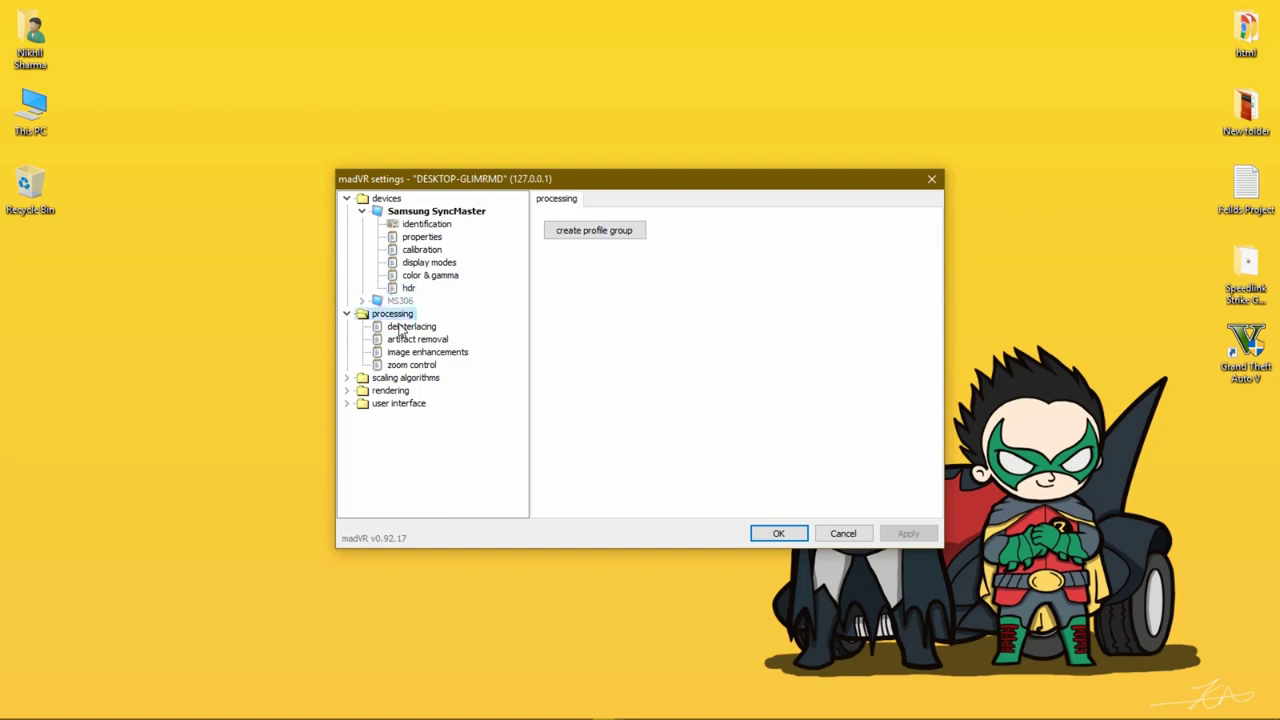
pyautogui.click(399, 327)
pyautogui.click(407, 341)
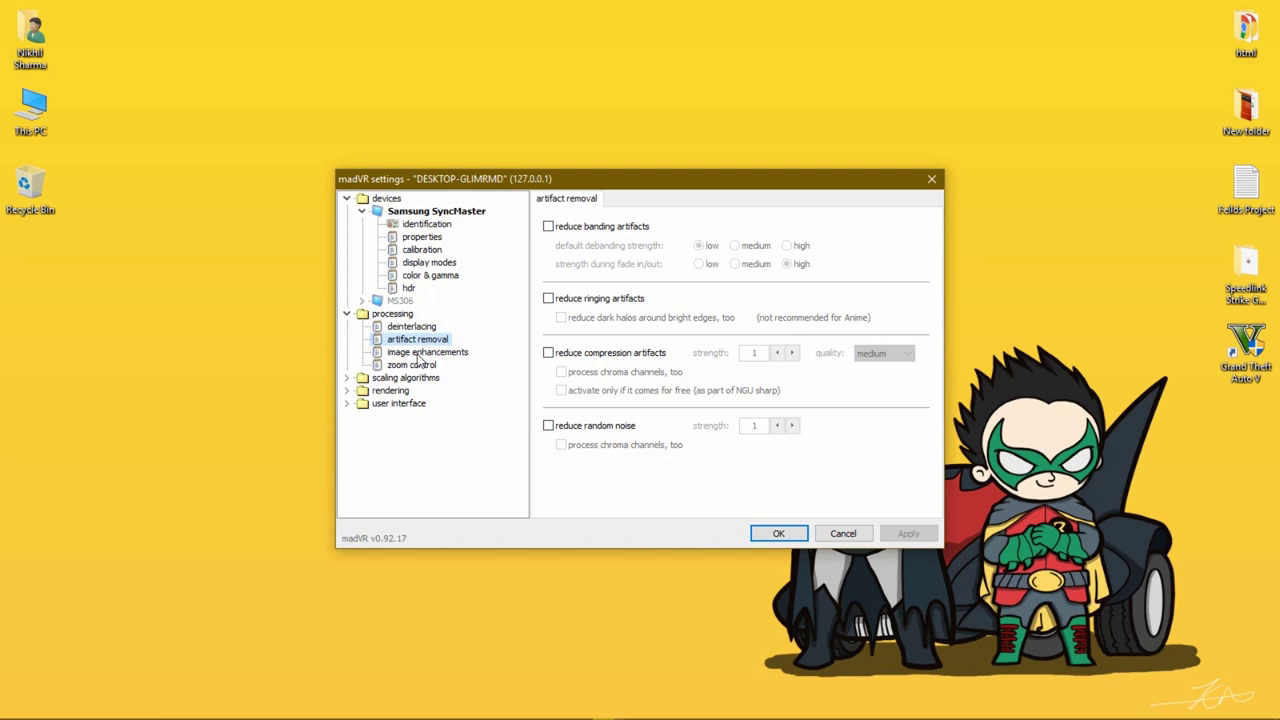
pyautogui.click(421, 353)
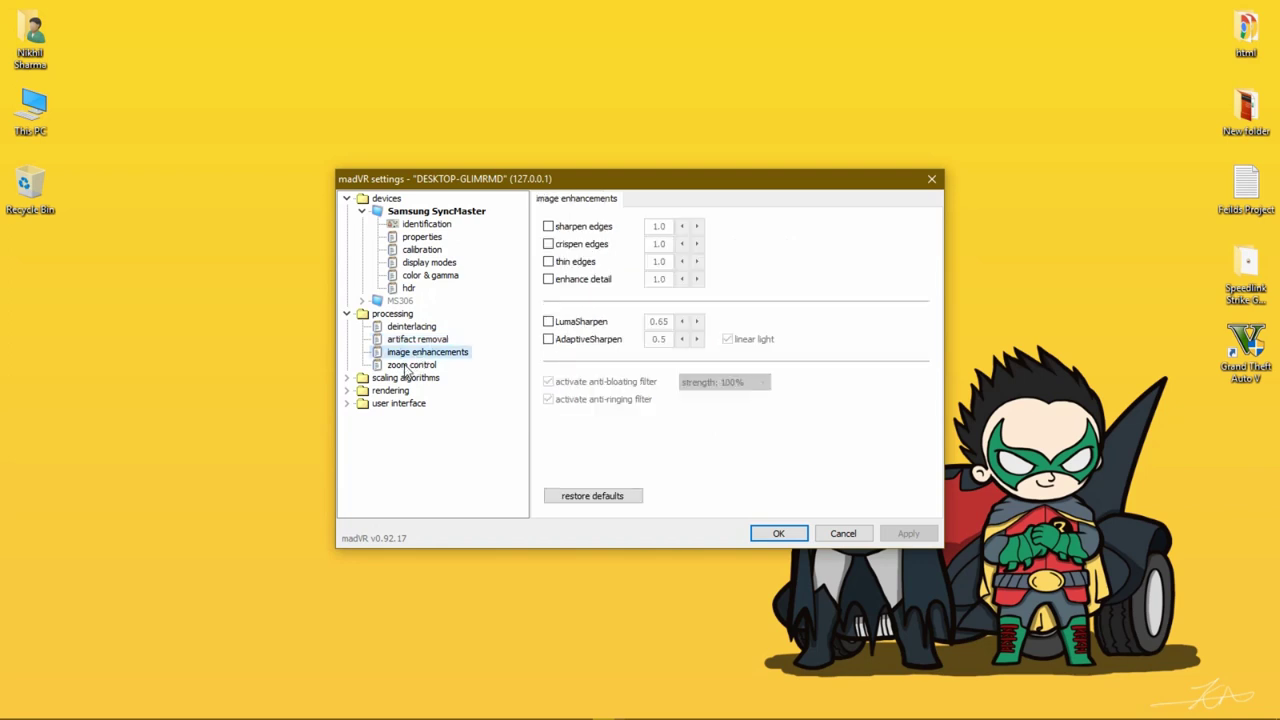
pyautogui.click(406, 366)
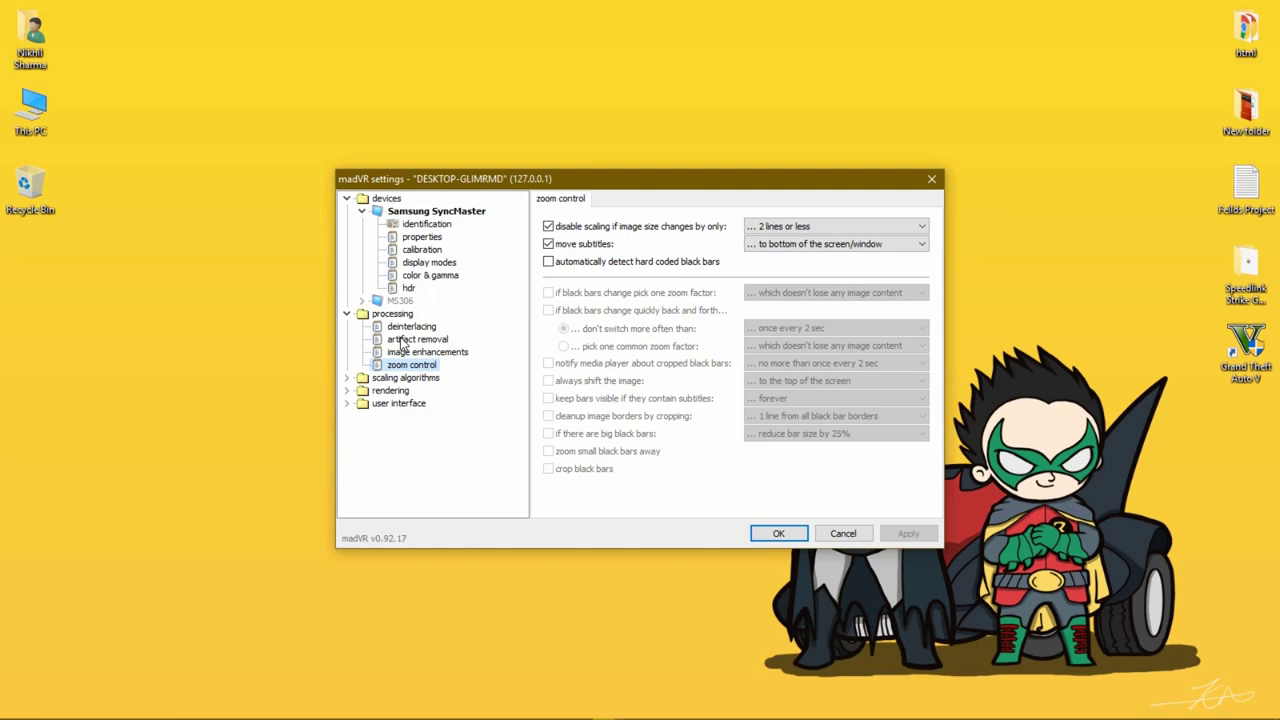
pyautogui.click(401, 316)
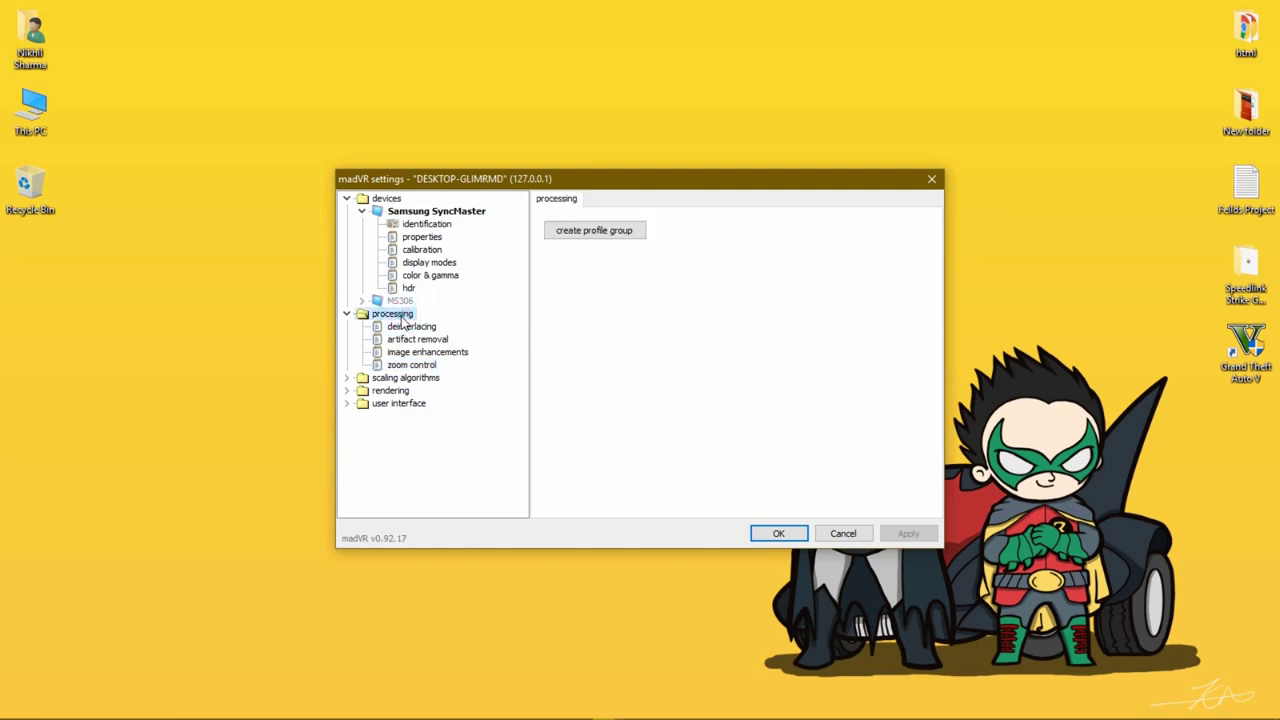
pyautogui.click(346, 314)
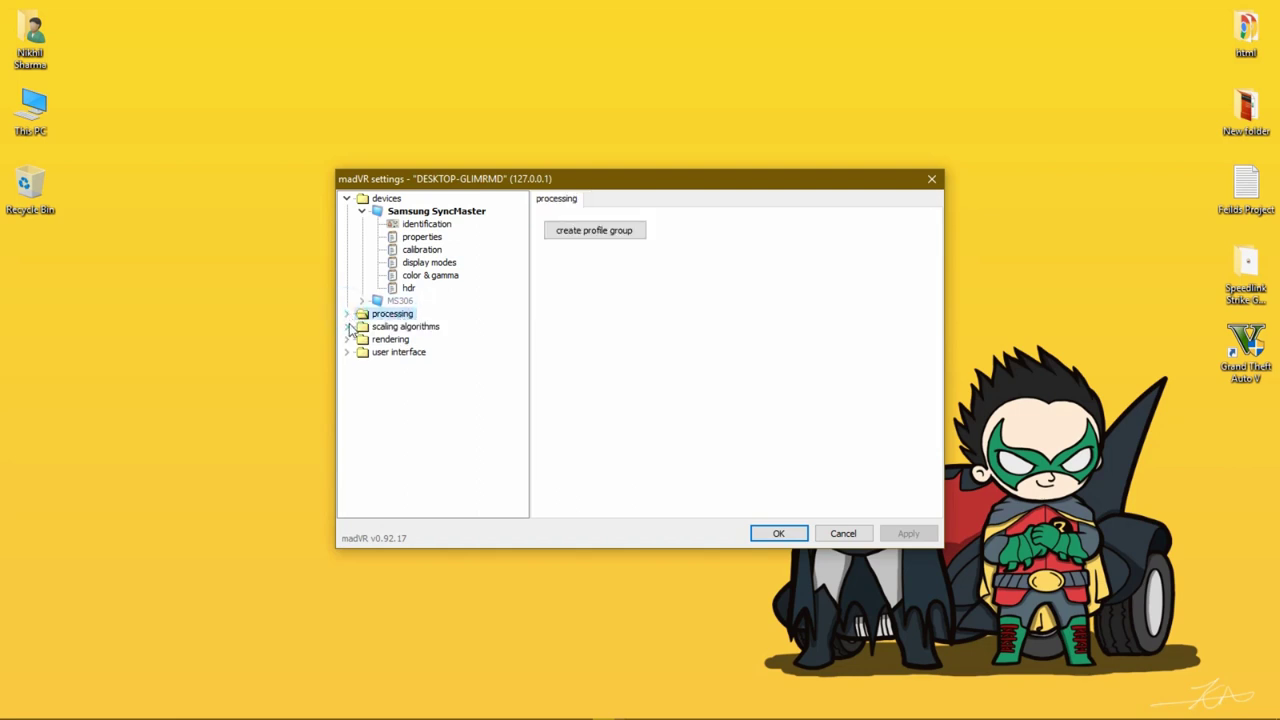
# Step: Compare Spline and Jinc for chroma upscaling in the scaling algorithms, and select Spline with 3 taps
pyautogui.click(347, 327)
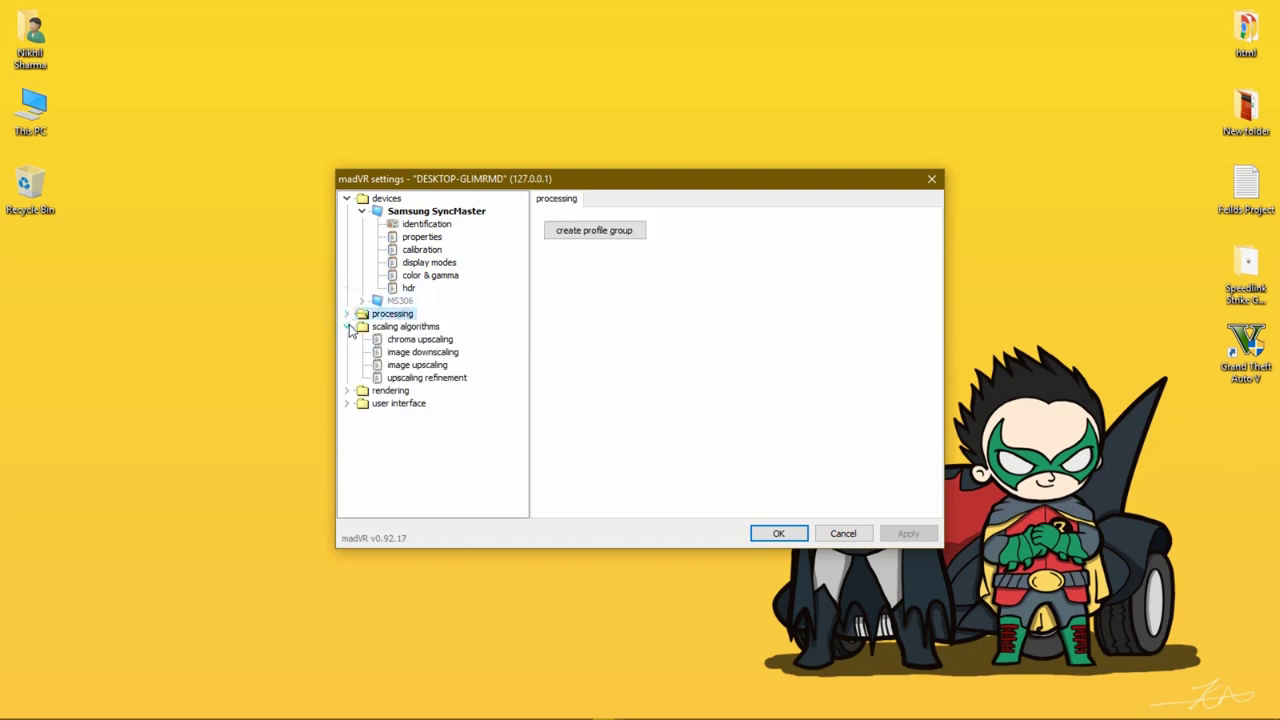
pyautogui.click(415, 342)
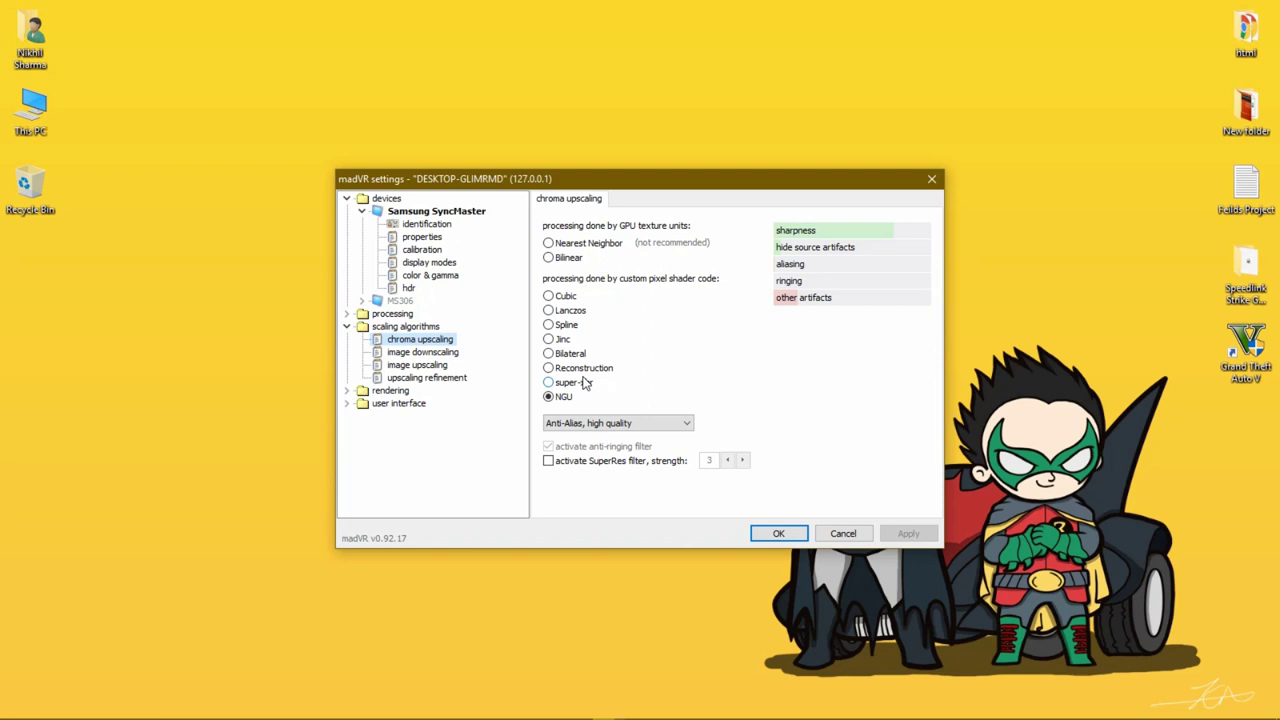
pyautogui.click(560, 325)
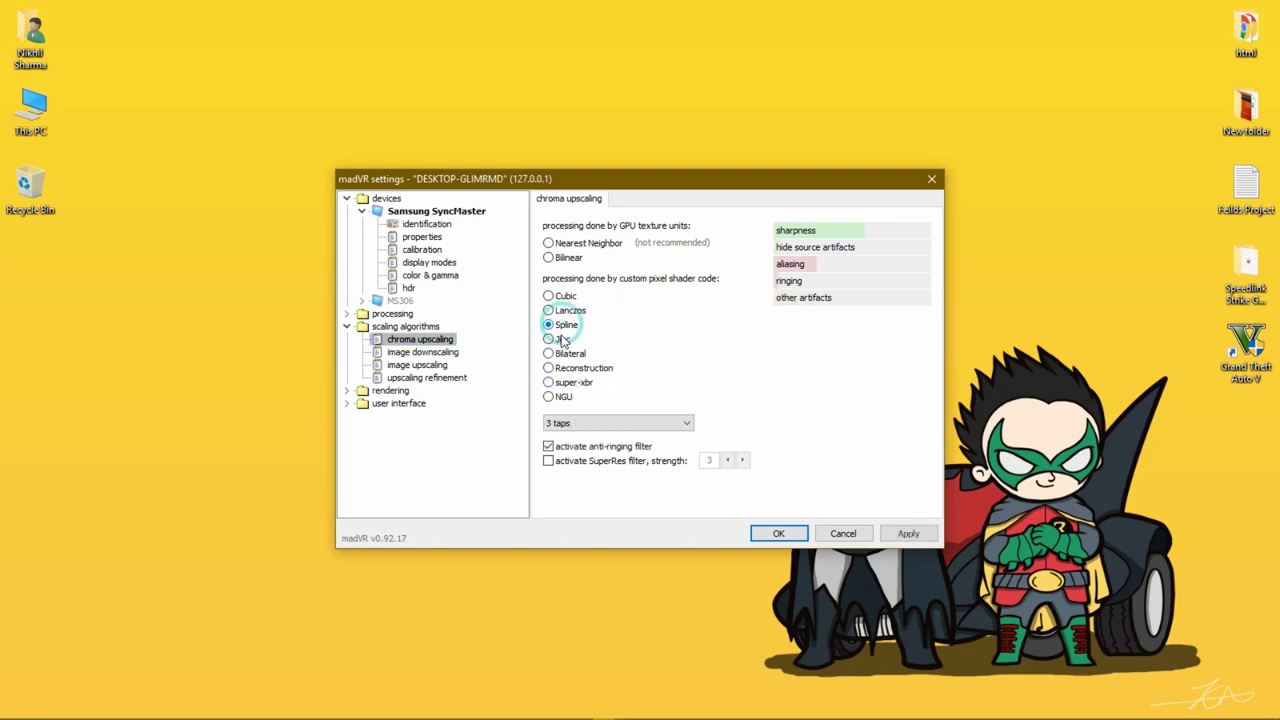
pyautogui.click(561, 340)
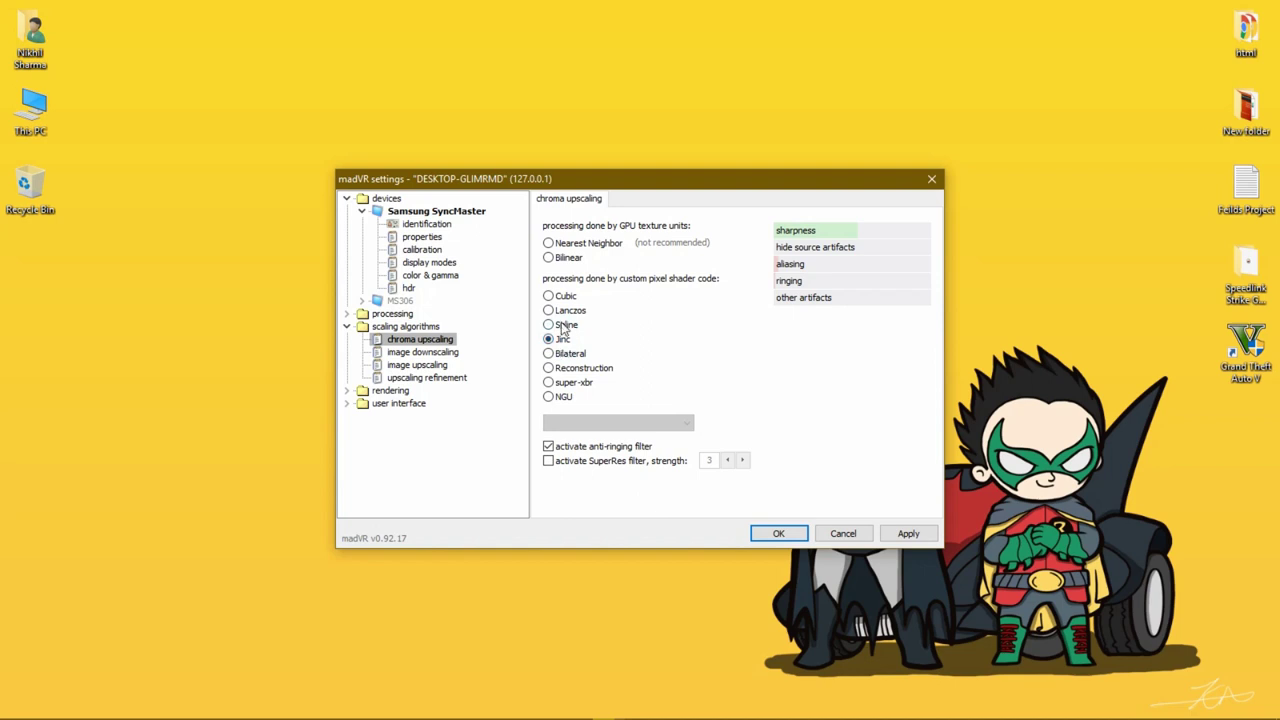
pyautogui.click(564, 326)
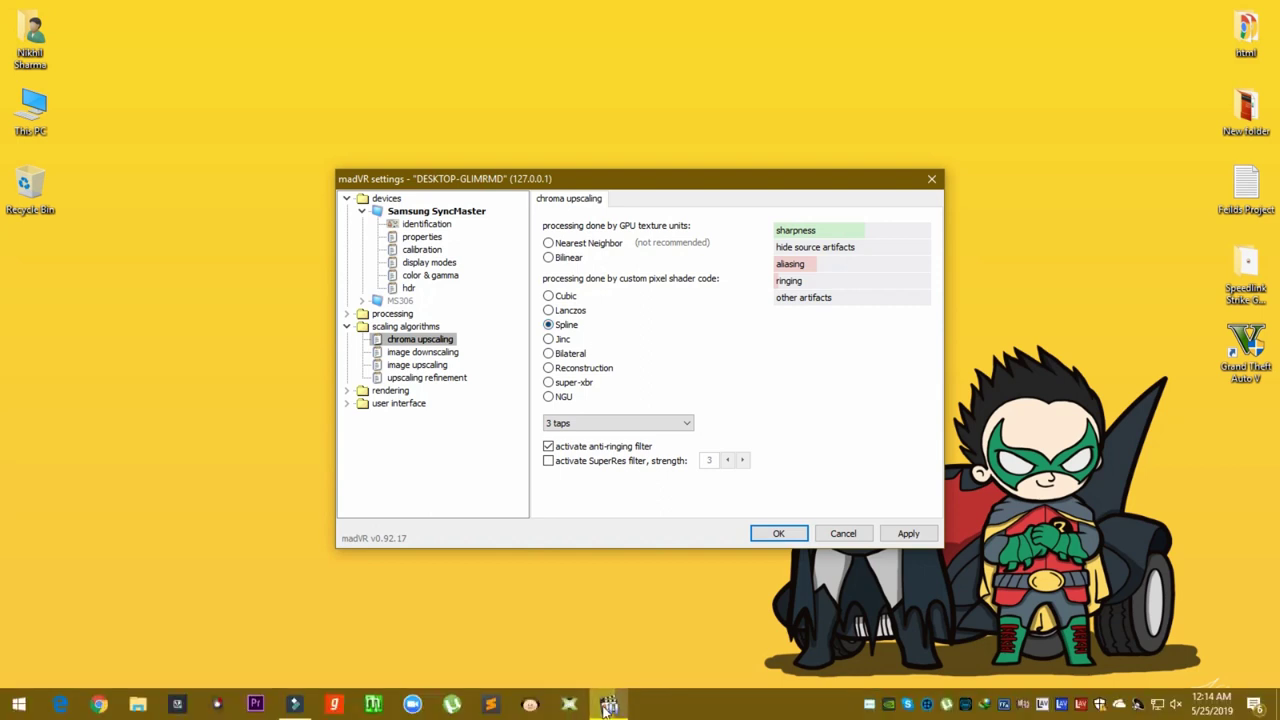
# Step: Switch to the media player with the paused movie, display madVR's rendering statistics, and check them in full screen and windowed view
pyautogui.click(603, 705)
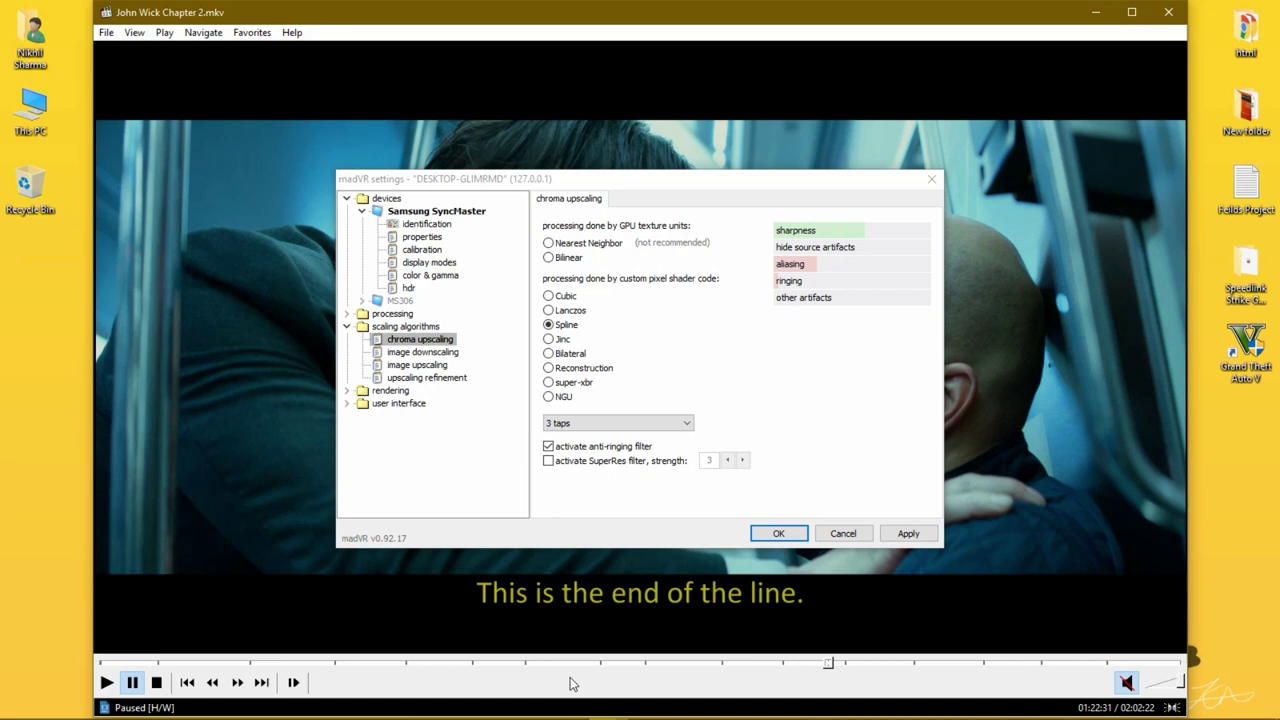
pyautogui.hotkey('ctrl', 'j')
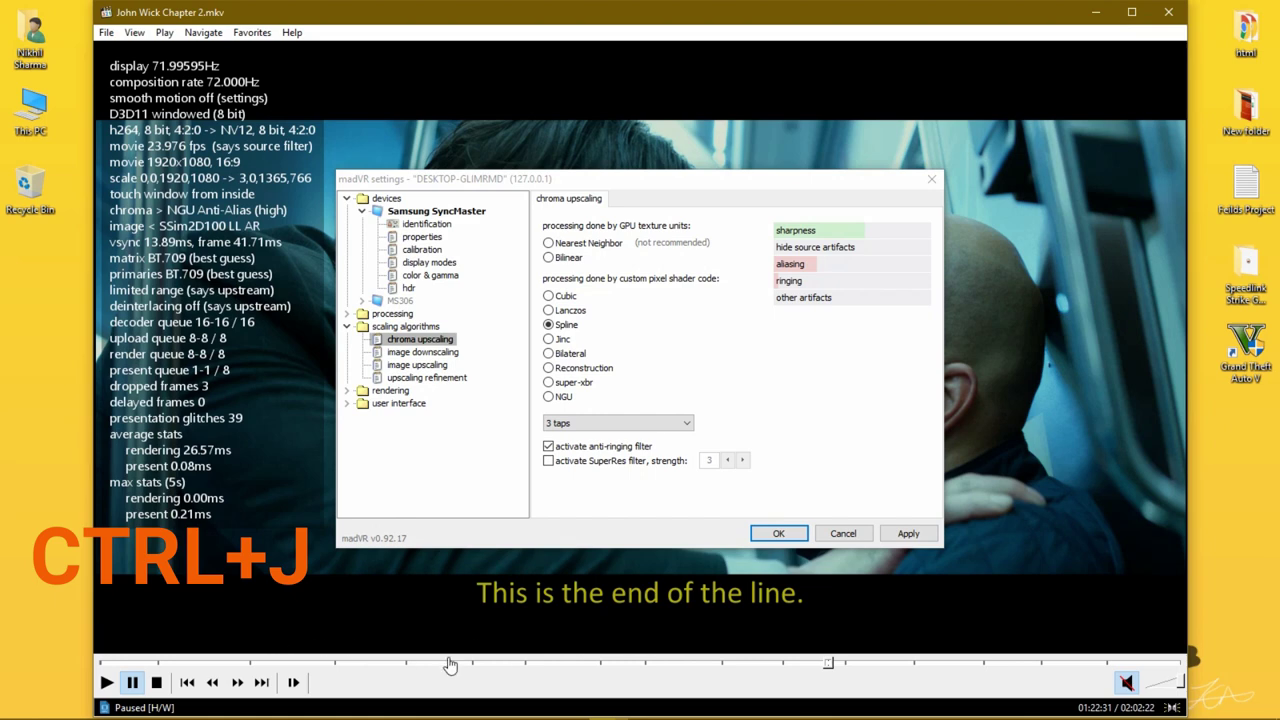
pyautogui.doubleClick(1051, 505)
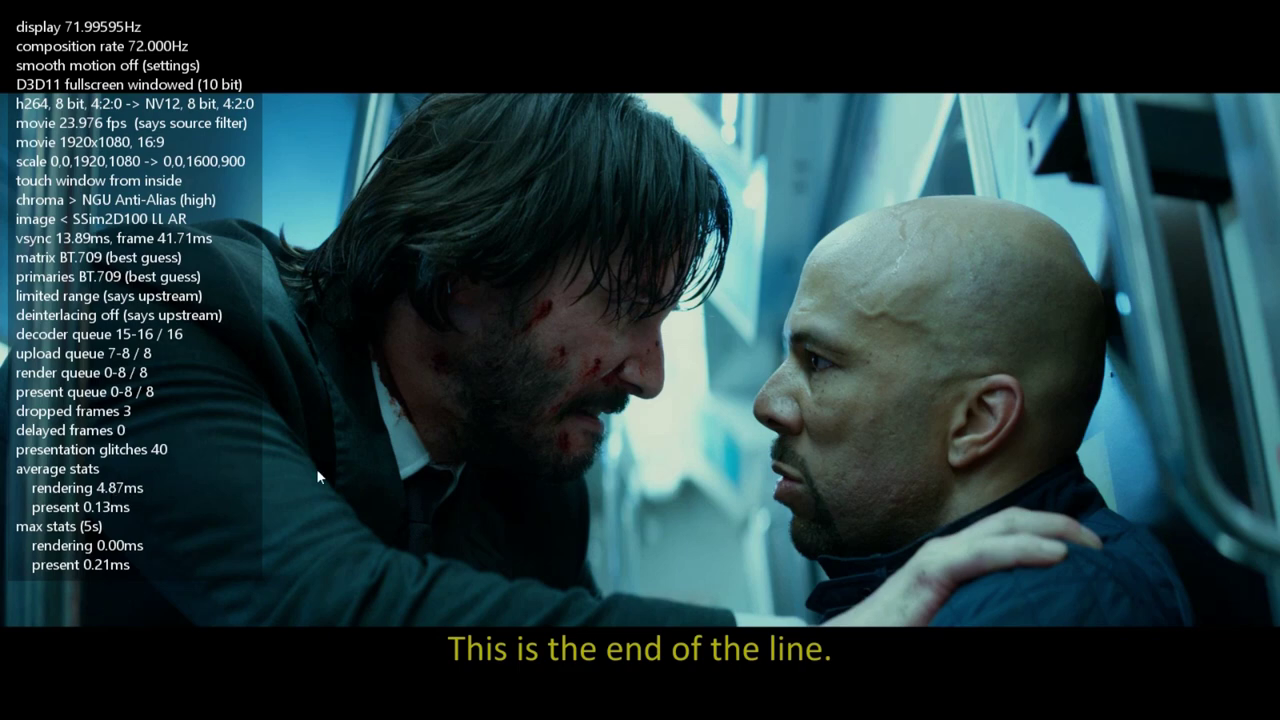
pyautogui.doubleClick(215, 474)
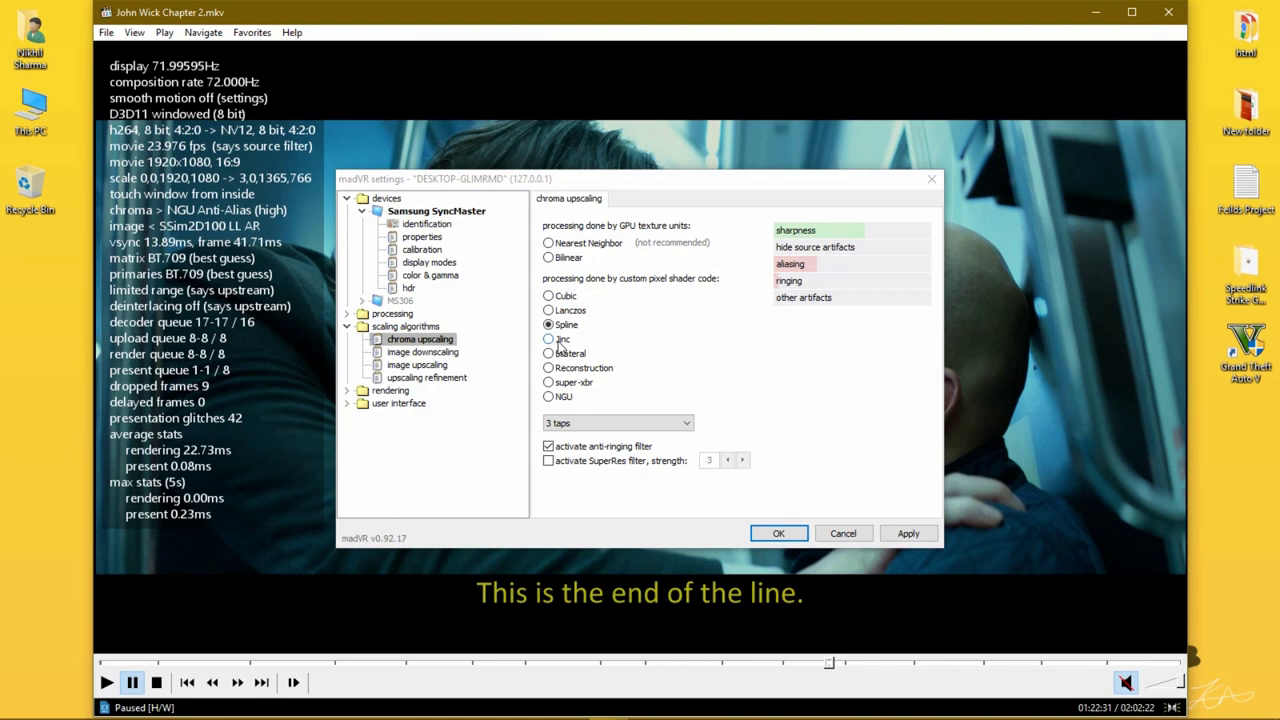
# Step: Compare Lanczos, Spline, Jinc and Bilateral for chroma upscaling, and keep Lanczos with 3 taps and the anti-ringing filter deactivated
pyautogui.click(561, 313)
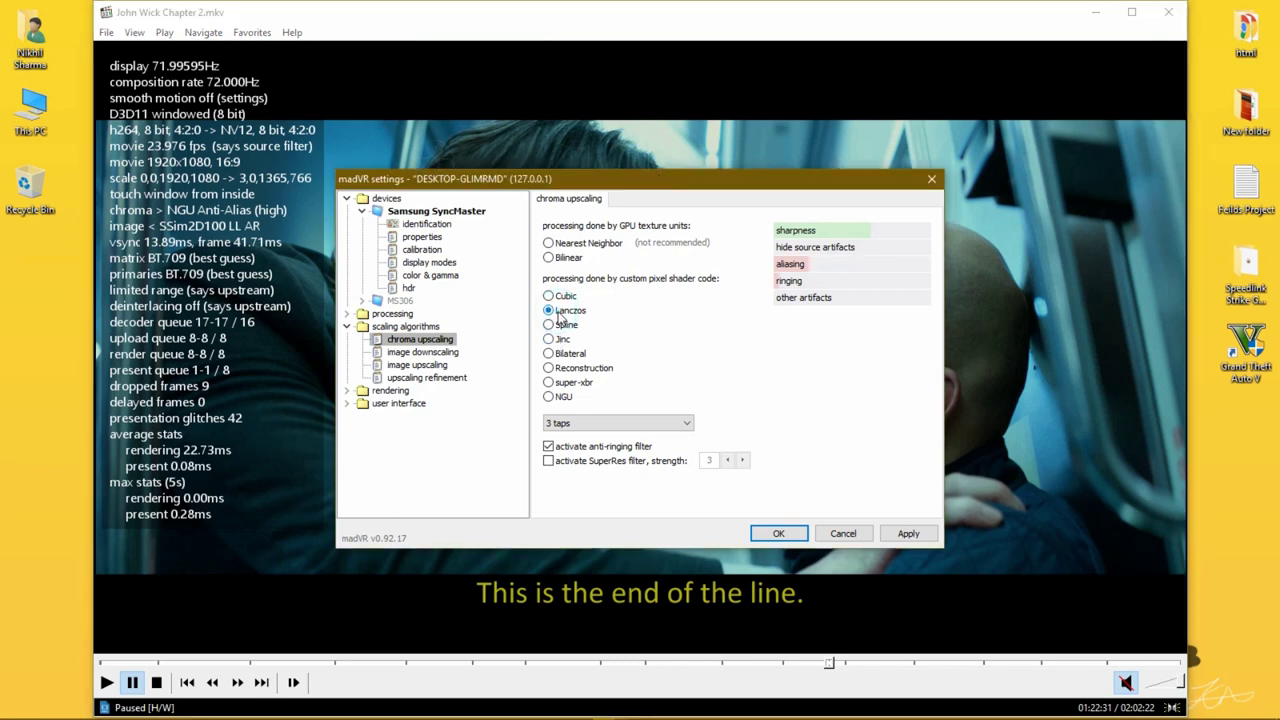
pyautogui.click(588, 447)
pyautogui.click(588, 450)
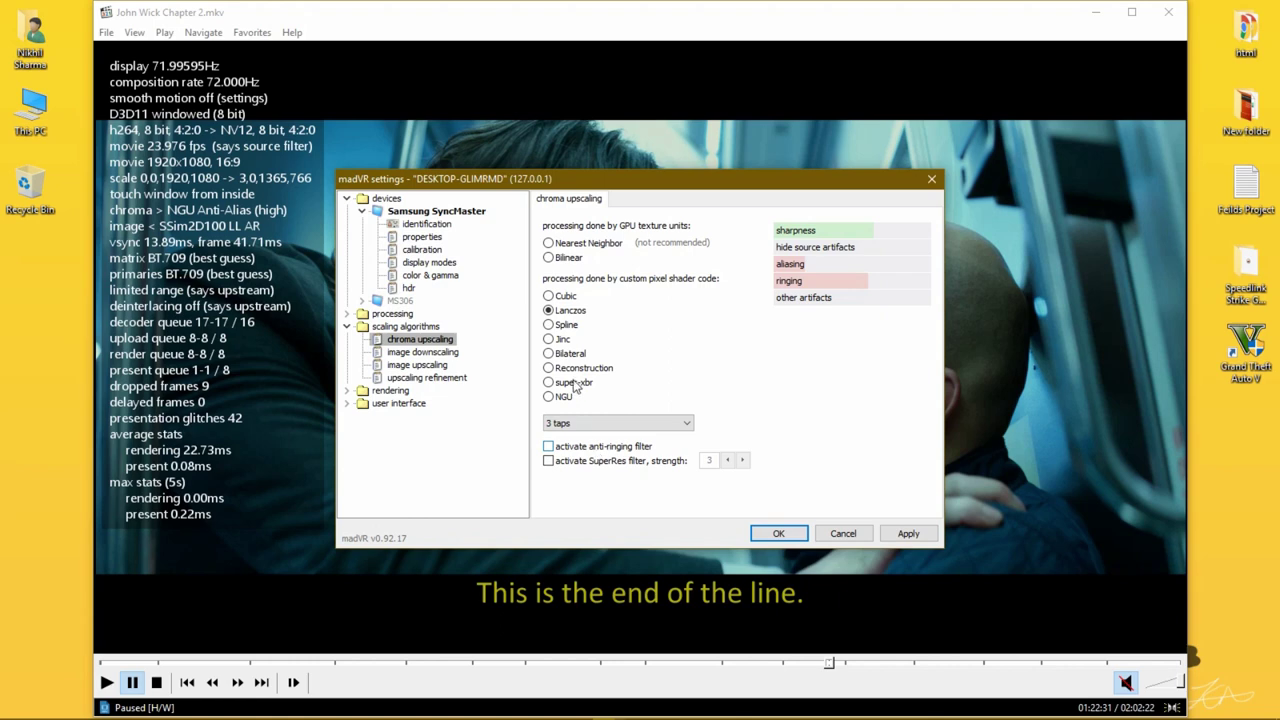
pyautogui.click(563, 324)
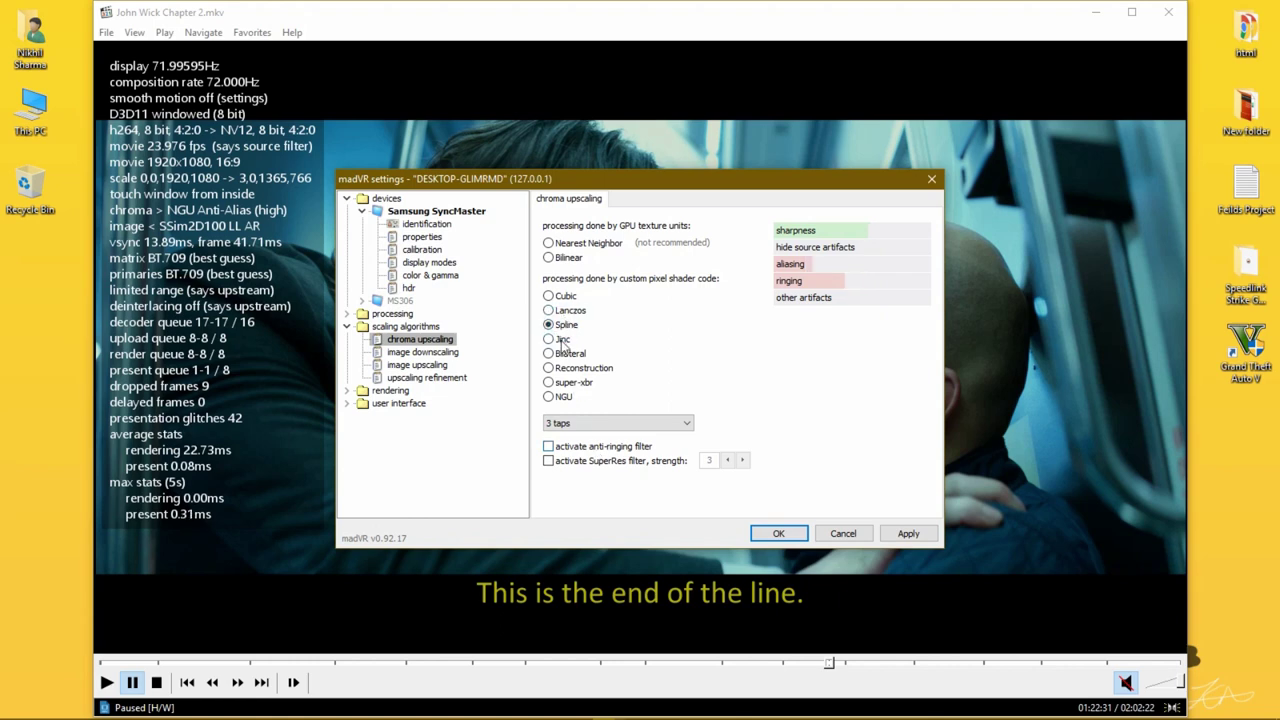
pyautogui.click(562, 339)
pyautogui.click(562, 353)
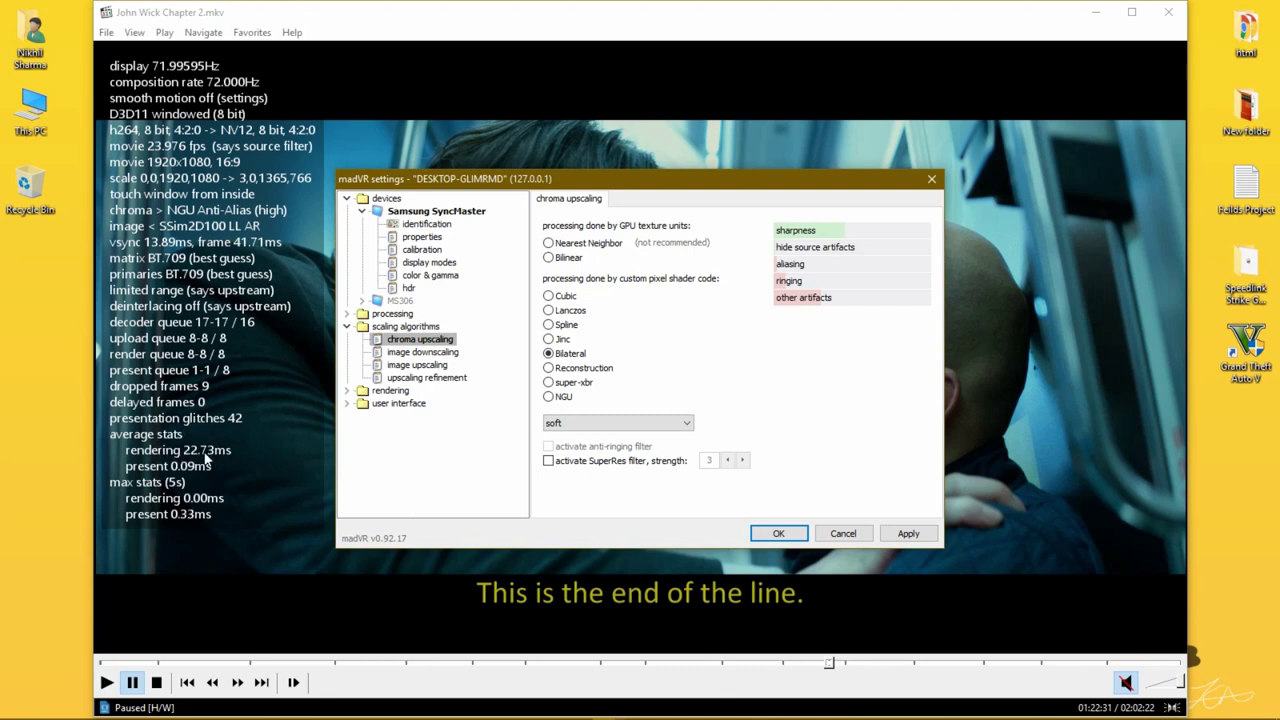
pyautogui.click(566, 311)
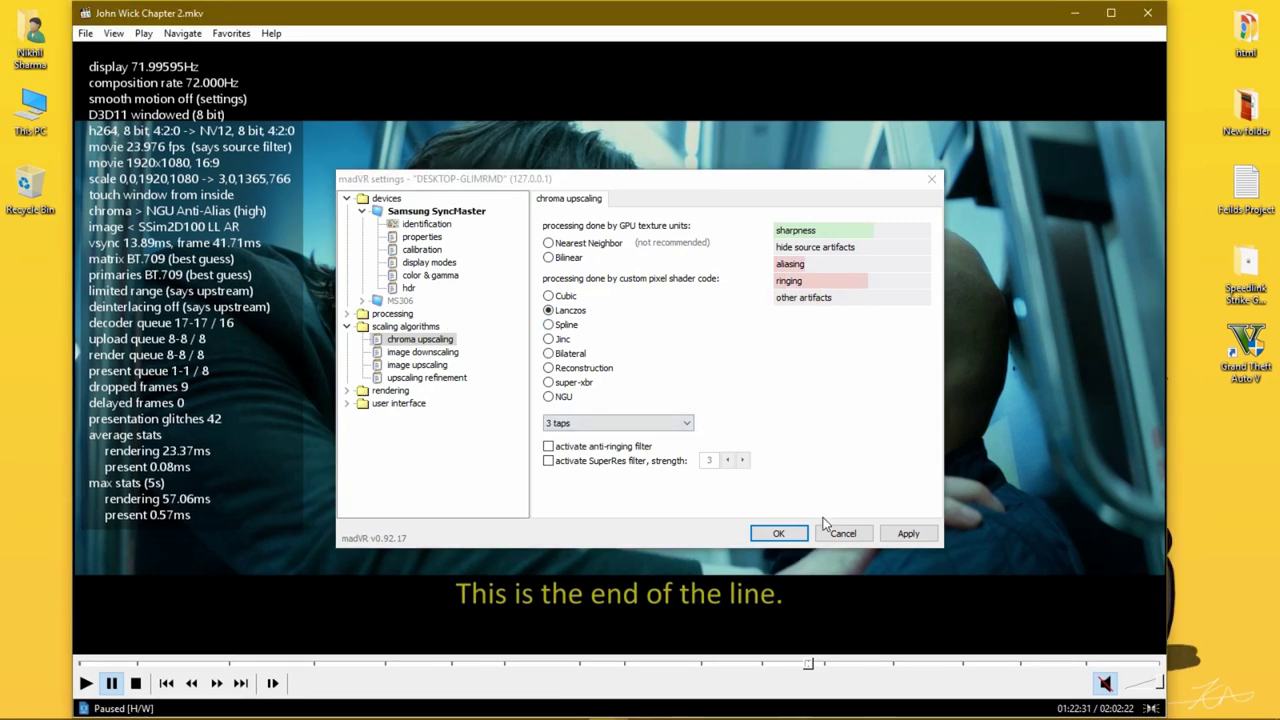
# Step: Try Cubic, Lanczos, Spline and Jinc for image downscaling, and restore SSIM
pyautogui.click(412, 353)
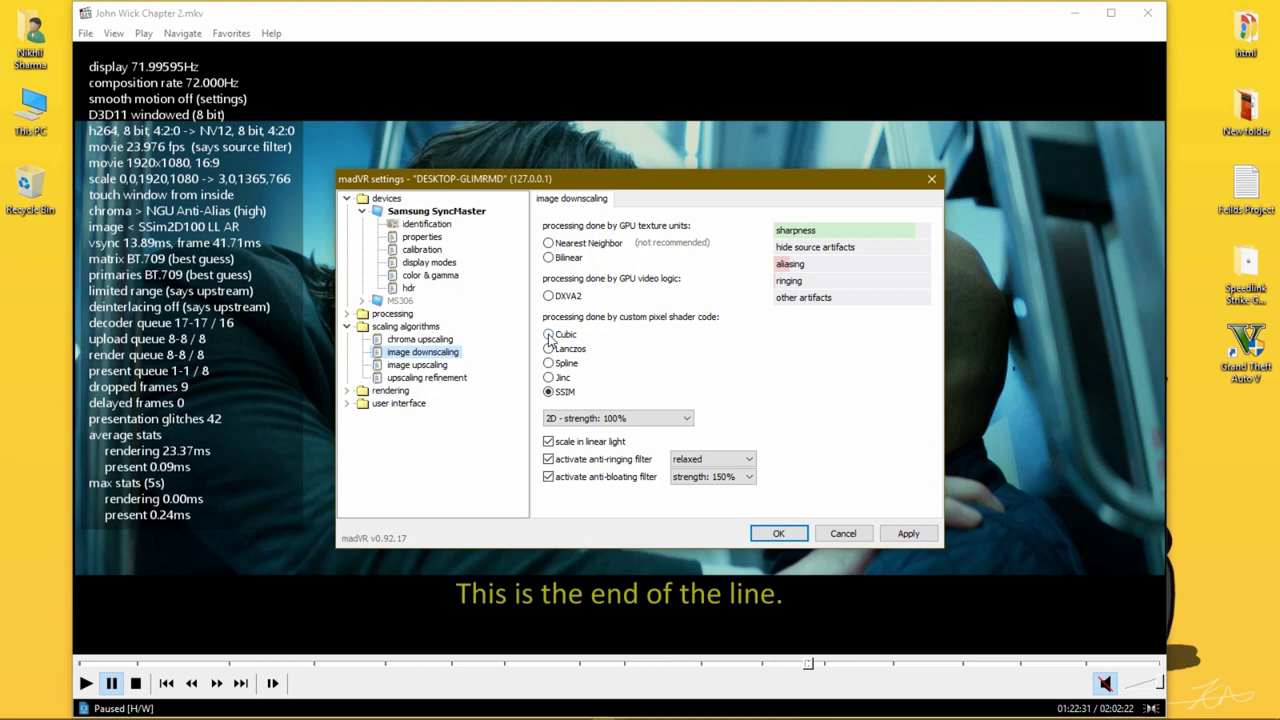
pyautogui.click(548, 334)
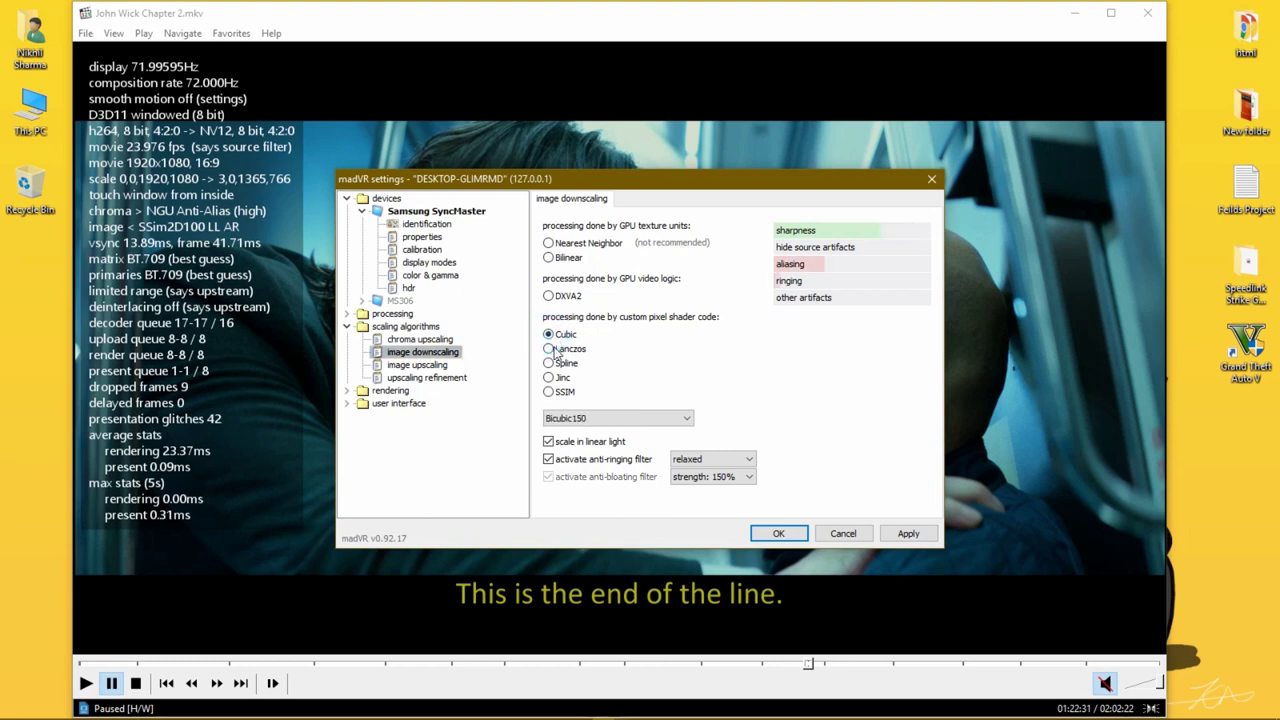
pyautogui.click(548, 348)
pyautogui.click(548, 363)
pyautogui.click(560, 378)
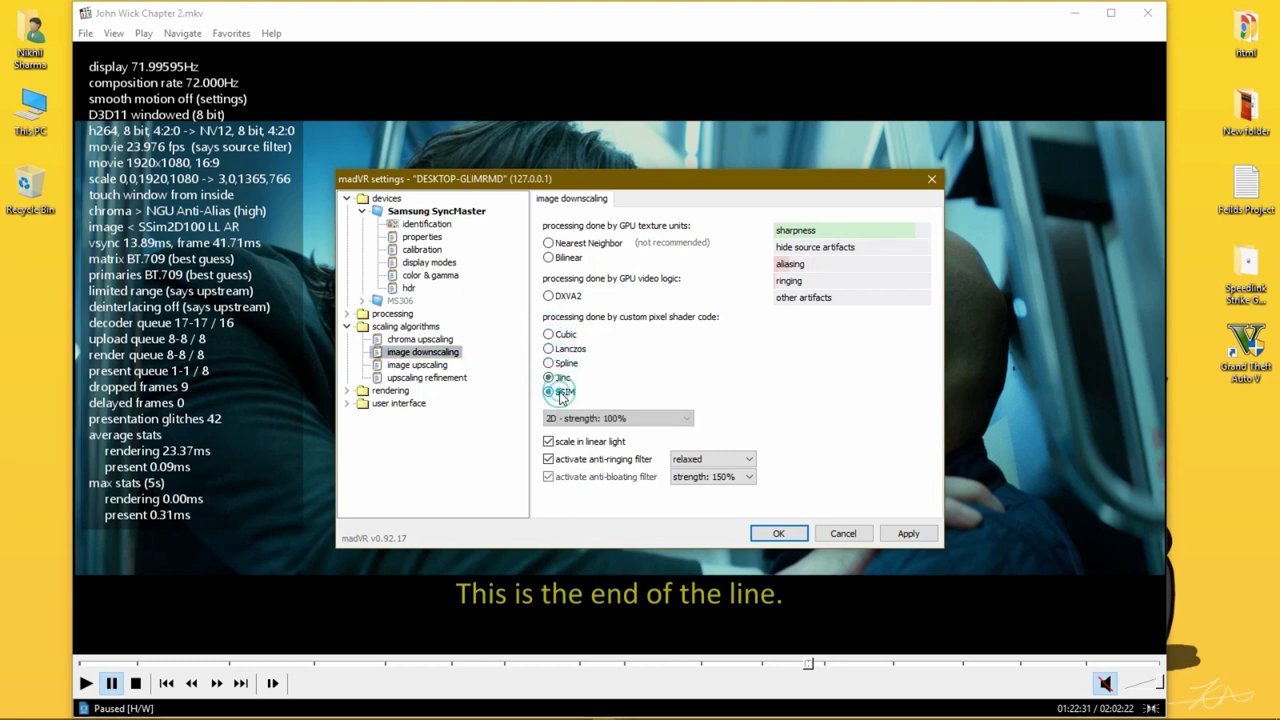
pyautogui.click(562, 392)
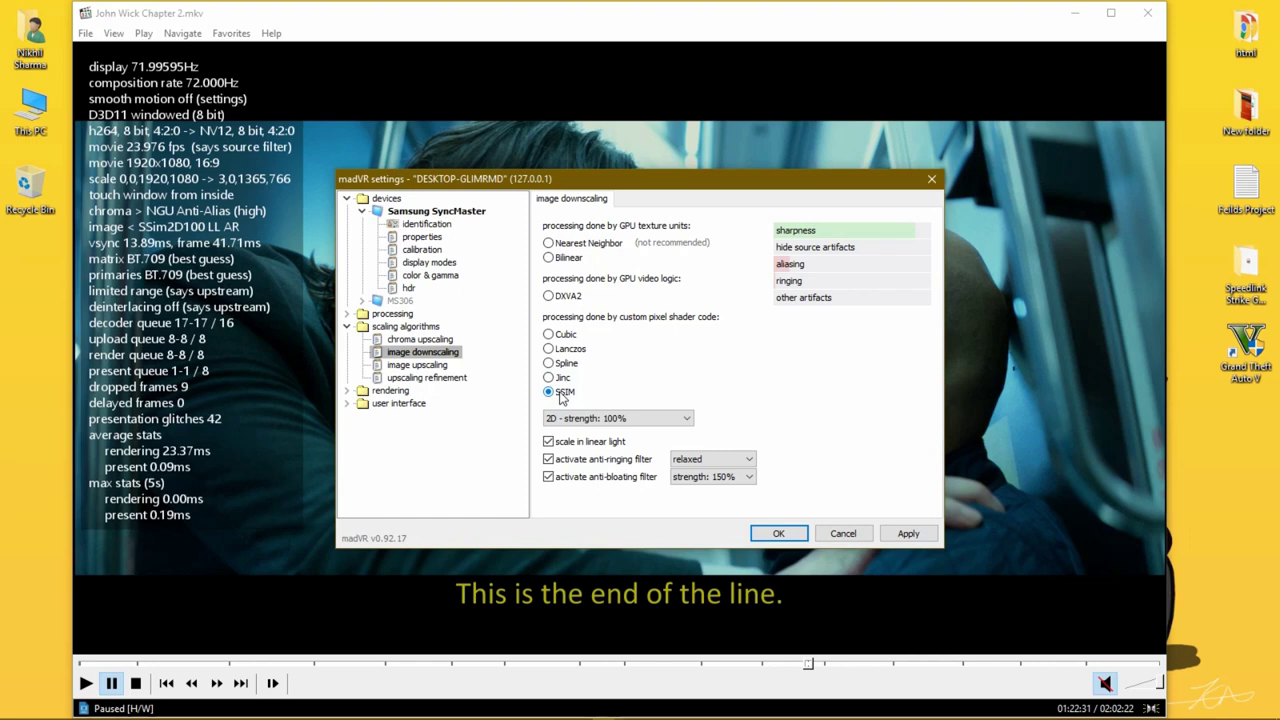
# Step: Review the strength, anti-ringing and anti-bloating choices offered for SSIM image downscaling
pyautogui.click(587, 420)
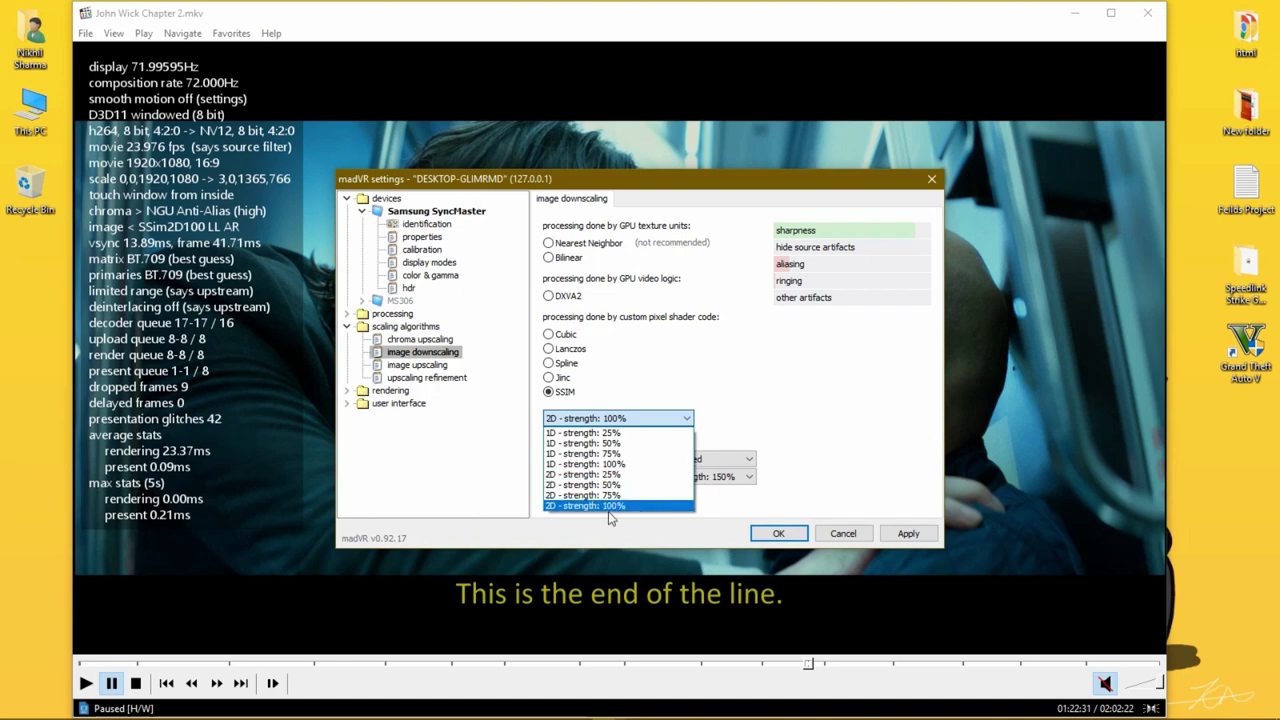
pyautogui.press('Escape')
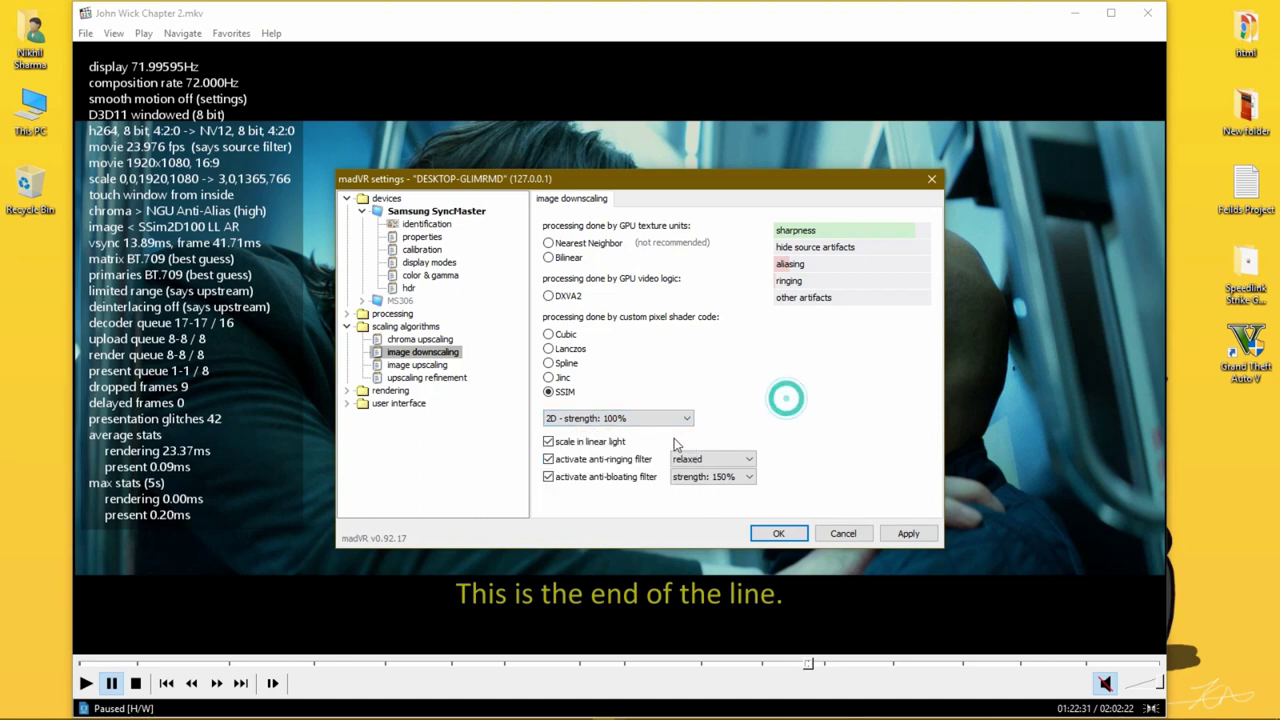
pyautogui.click(708, 459)
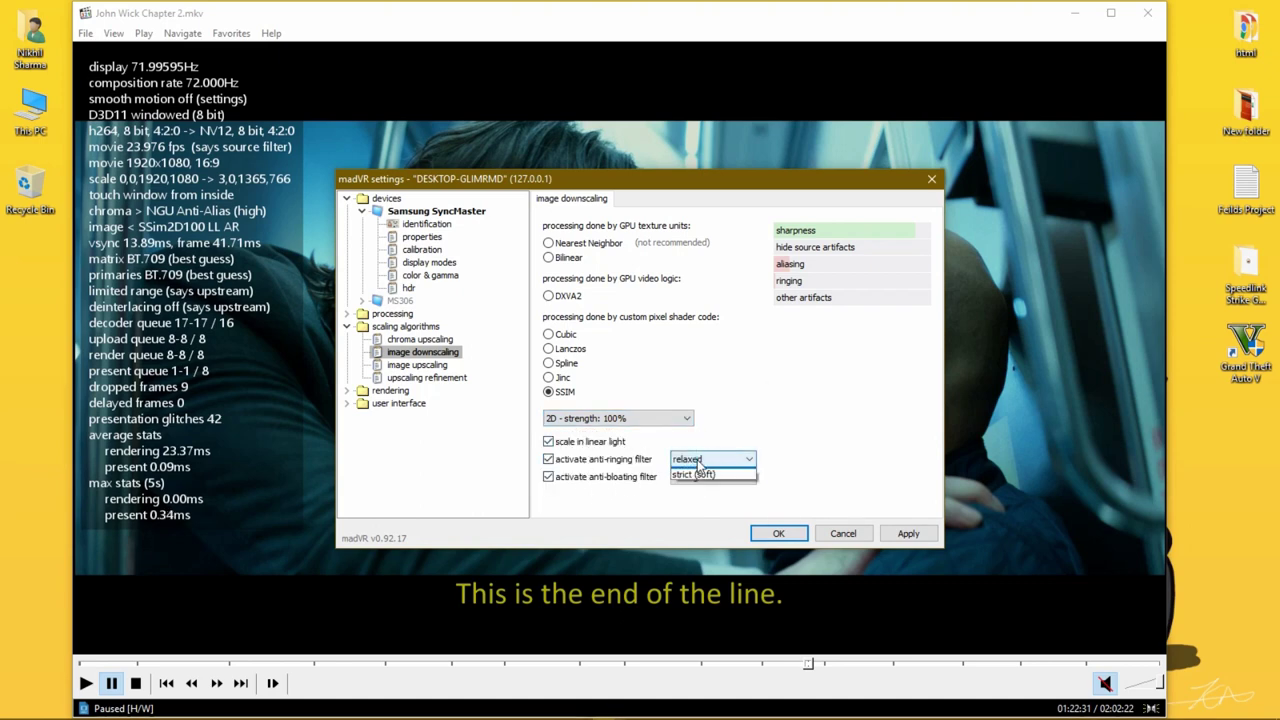
pyautogui.click(700, 470)
pyautogui.click(700, 476)
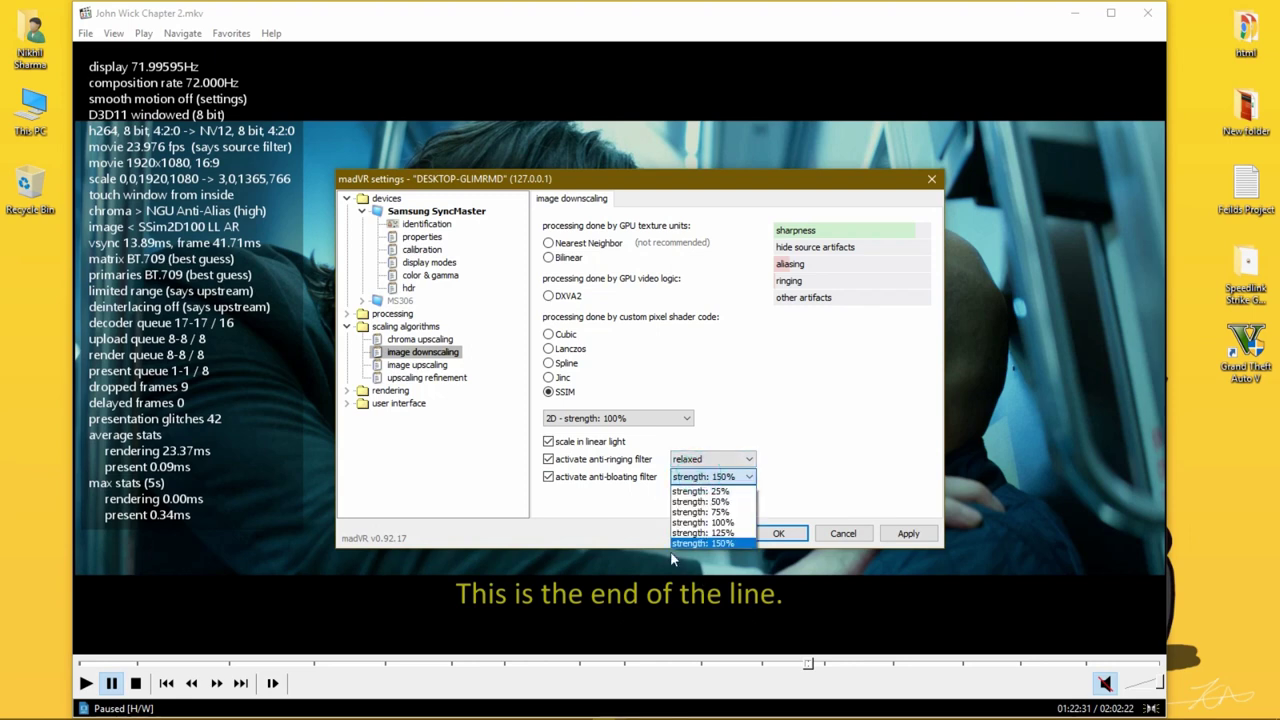
pyautogui.click(610, 528)
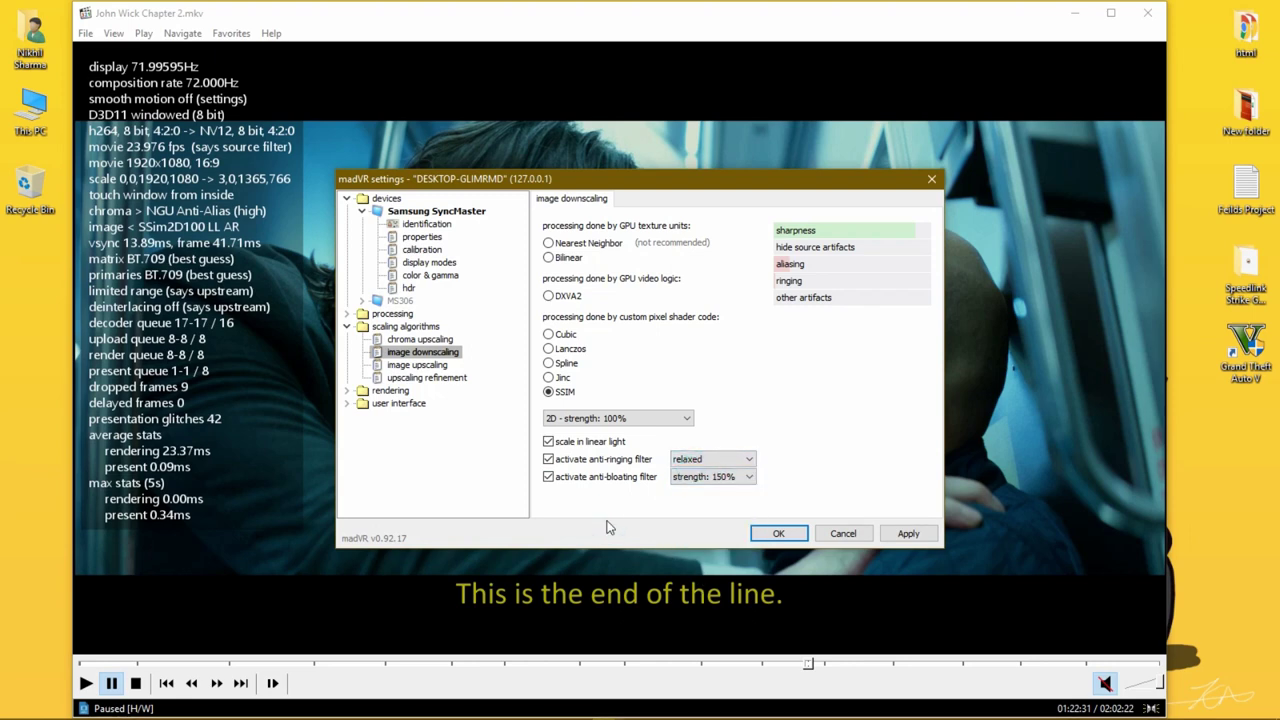
# Step: View the image upscaling settings and check the movie's rendering statistics in full screen
pyautogui.click(420, 365)
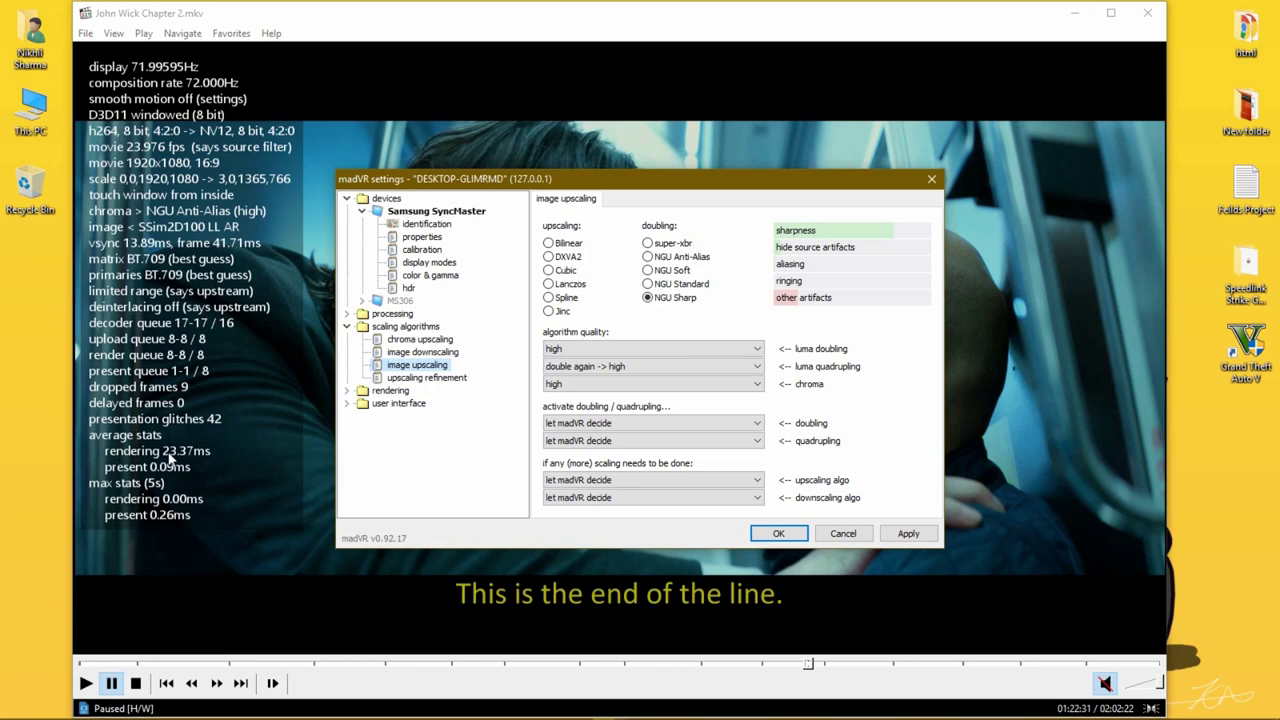
pyautogui.doubleClick(314, 422)
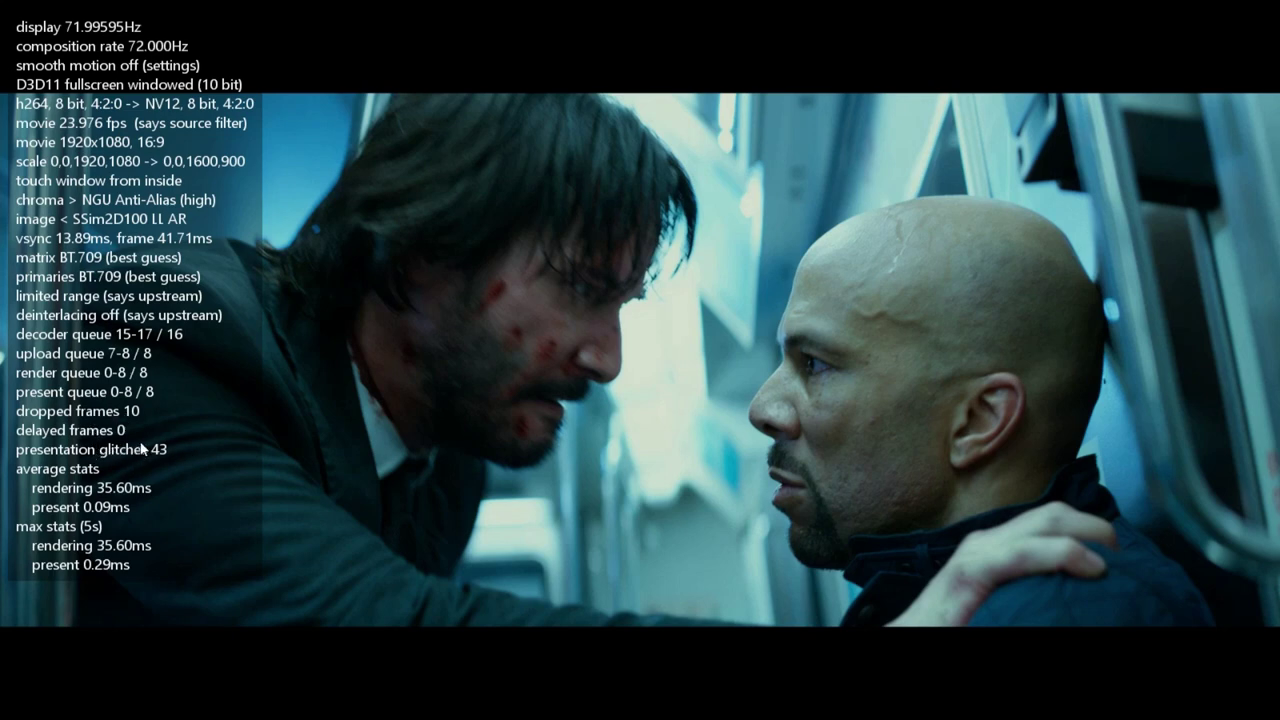
pyautogui.doubleClick(456, 424)
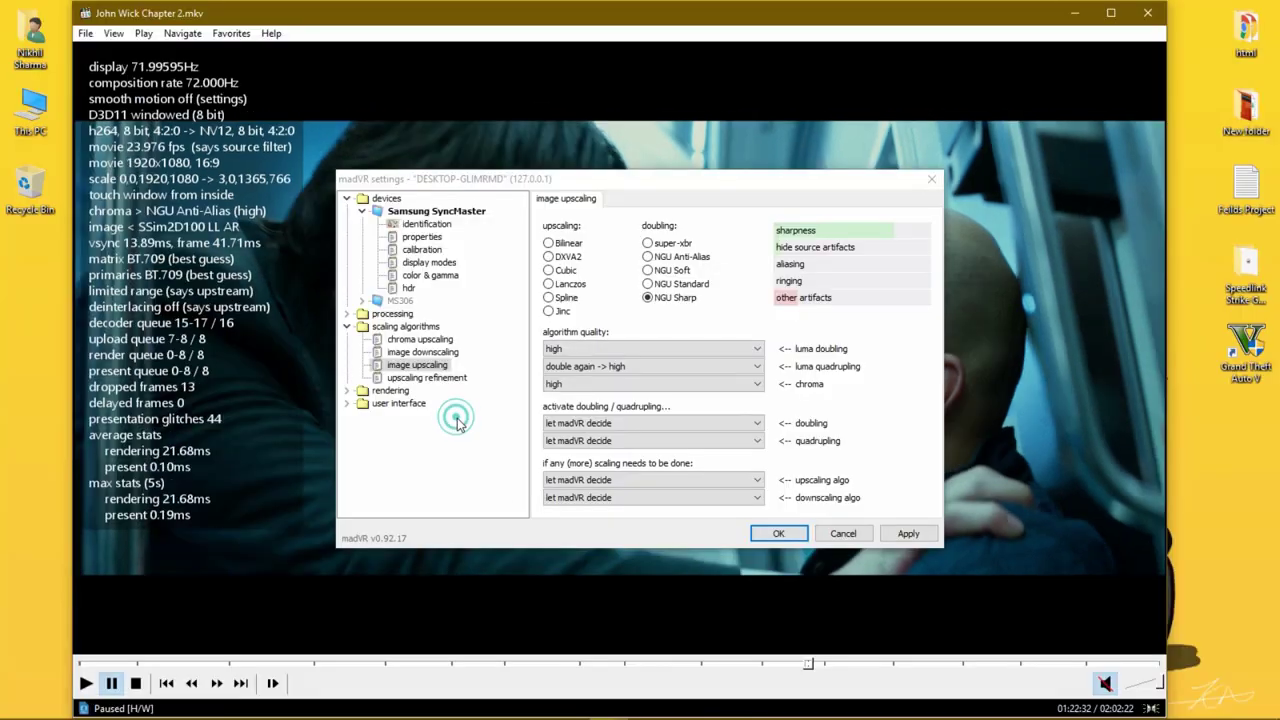
# Step: Seek the movie to about 01:20:36, play it to check the rendering times, and pause it
pyautogui.click(719, 663)
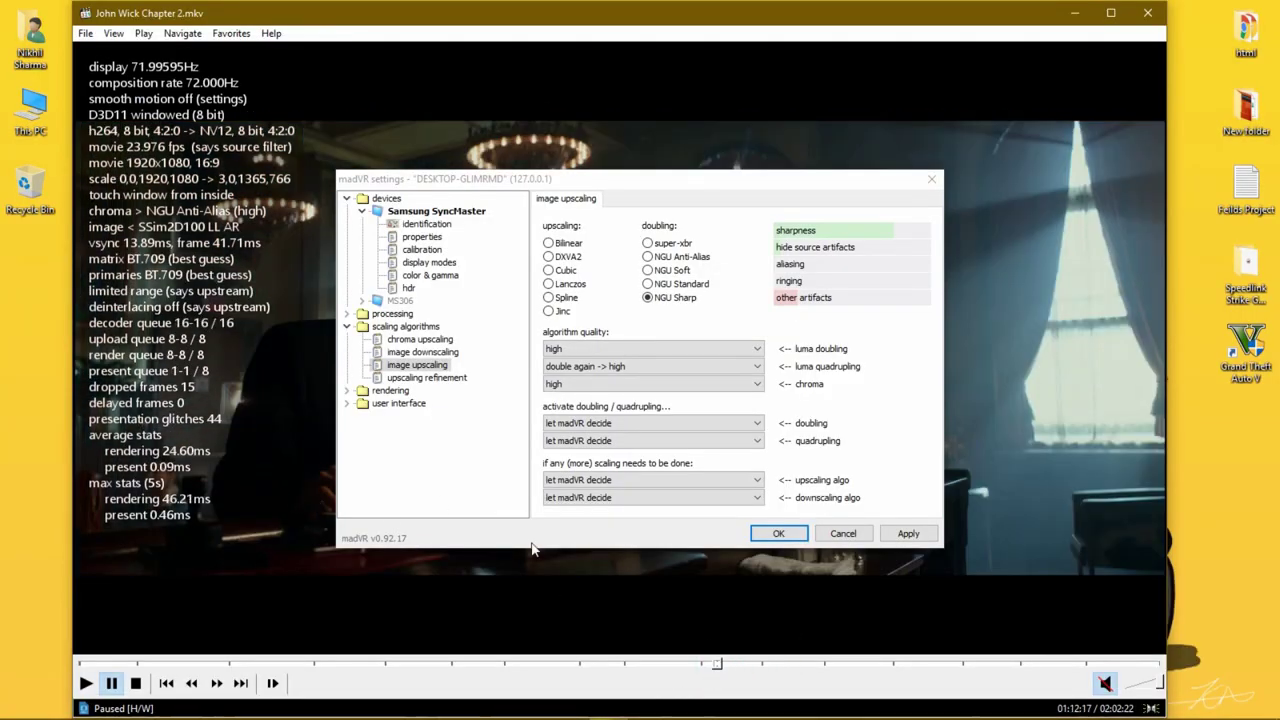
pyautogui.click(790, 663)
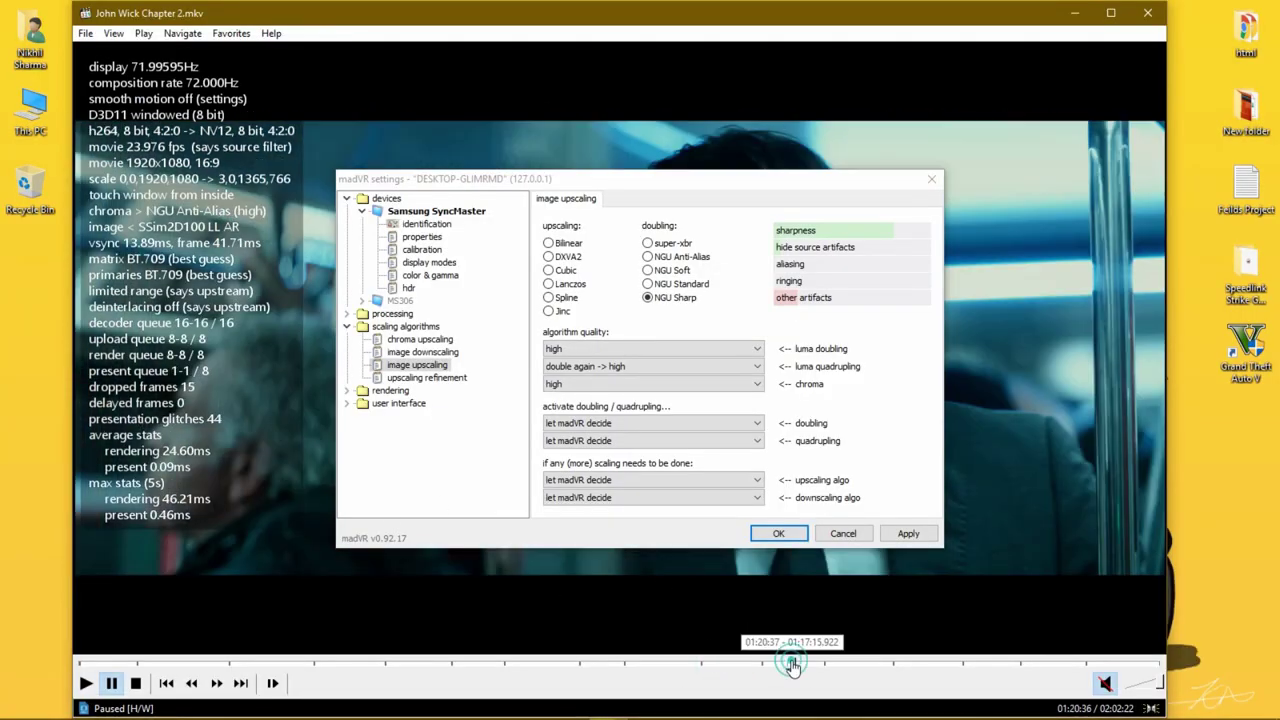
pyautogui.click(567, 565)
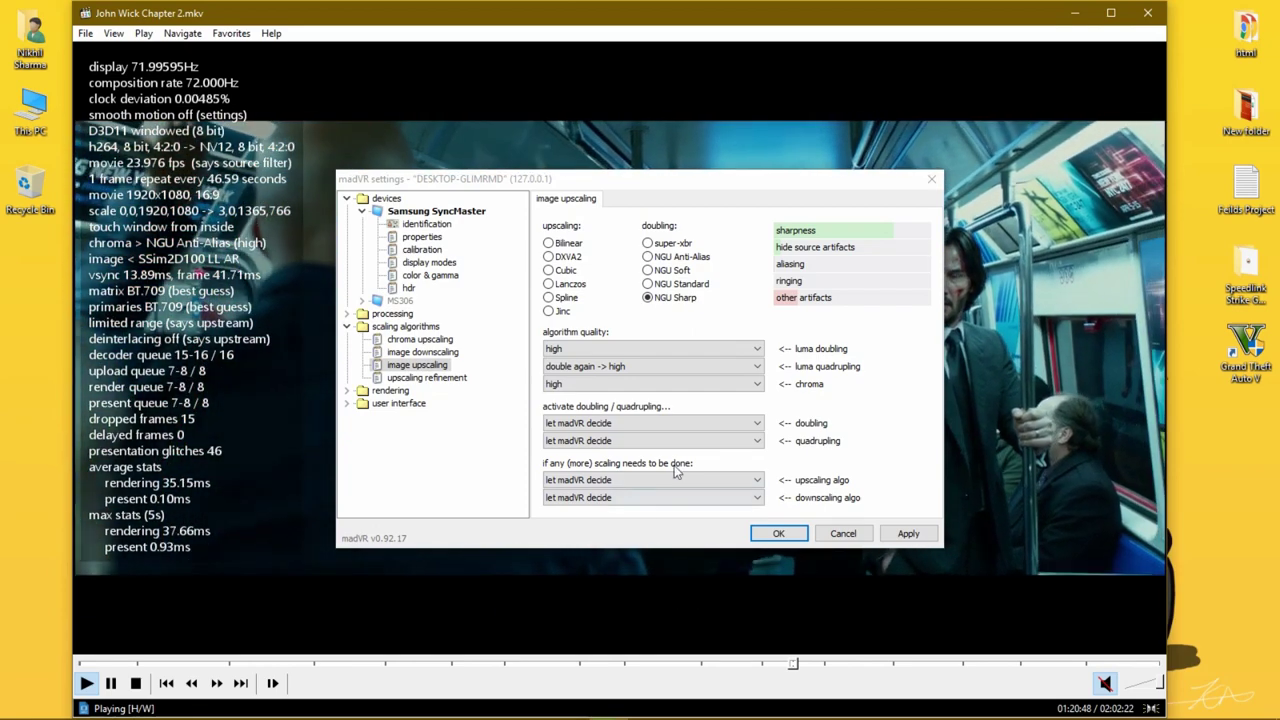
pyautogui.click(995, 405)
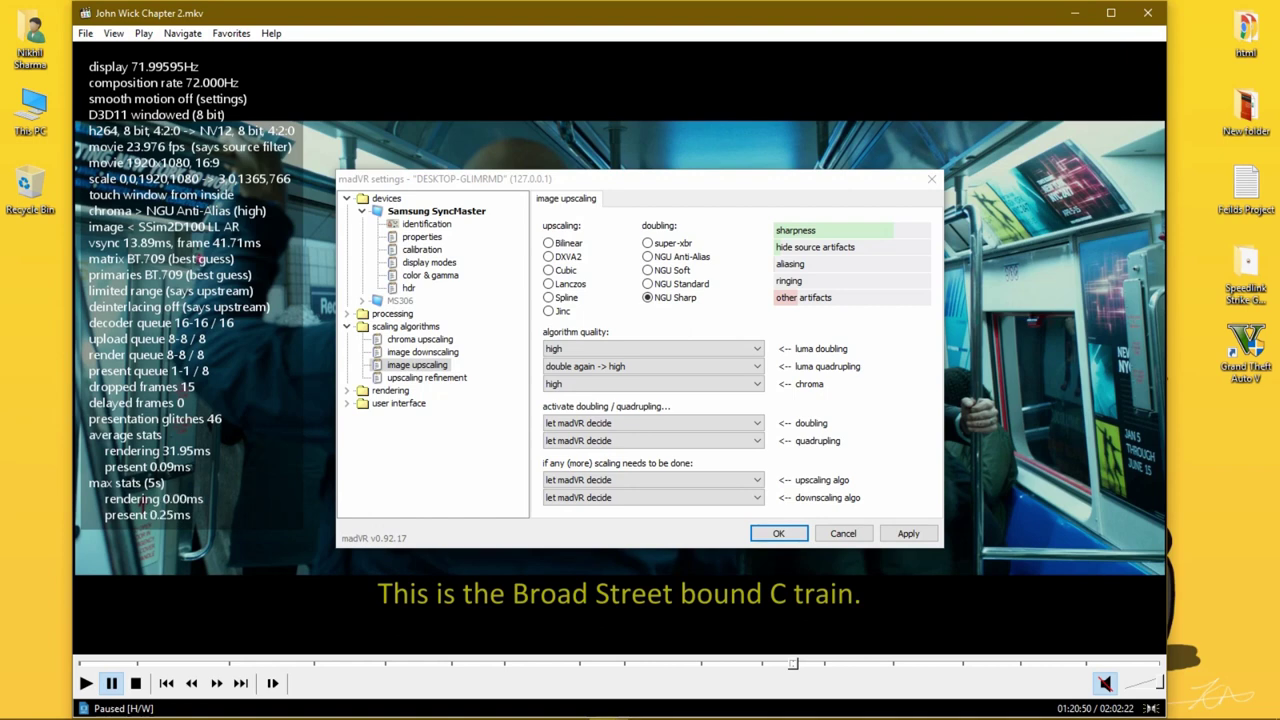
# Step: Open the calibration settings of the Samsung SyncMaster
pyautogui.click(421, 249)
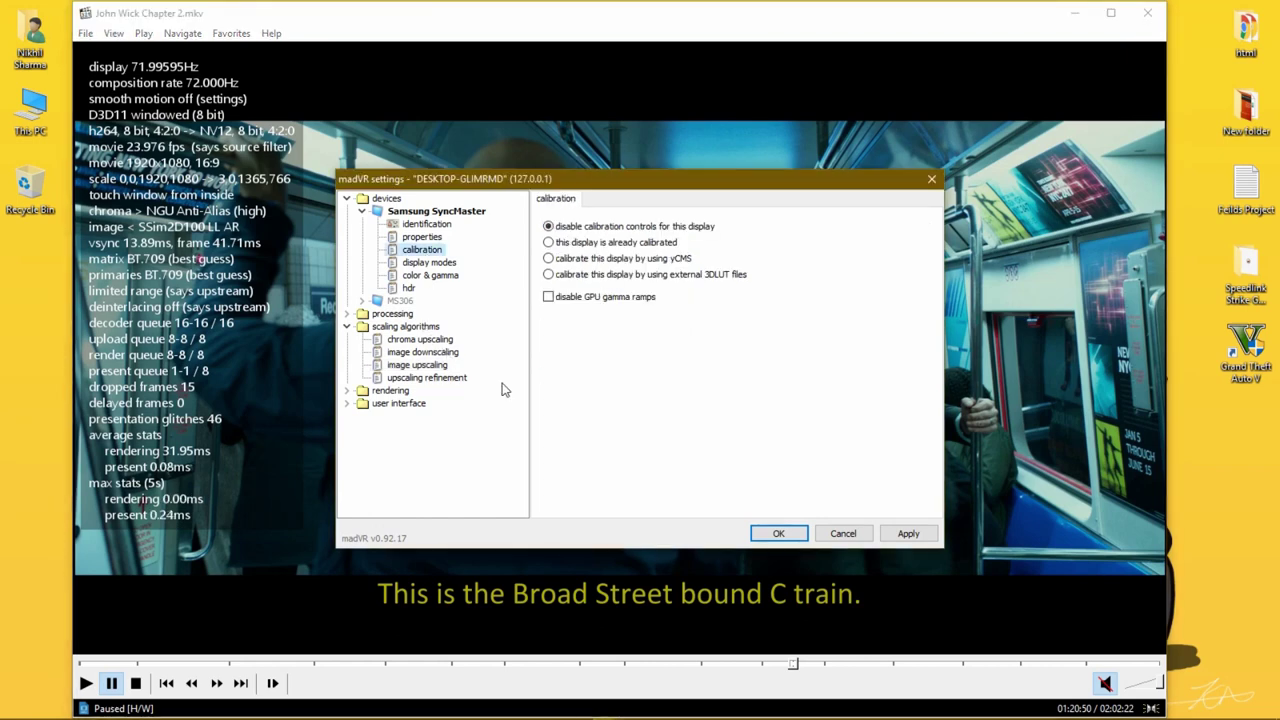